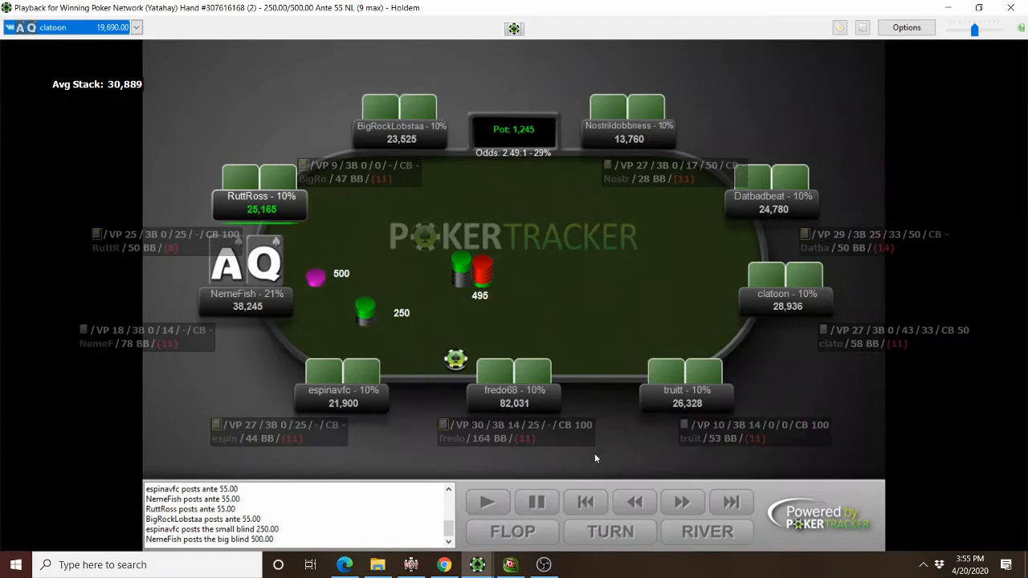
click(489, 502)
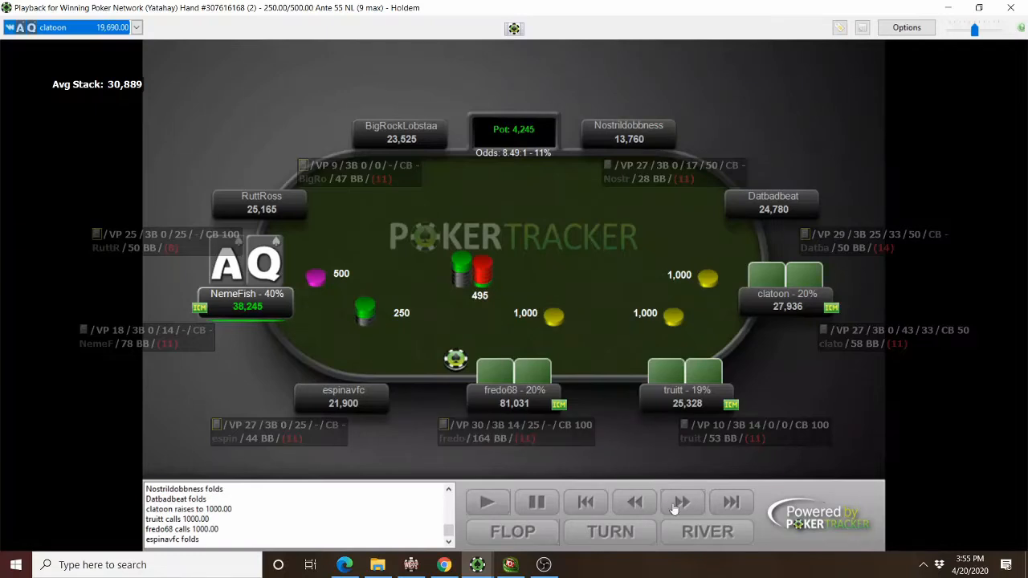
click(495, 503)
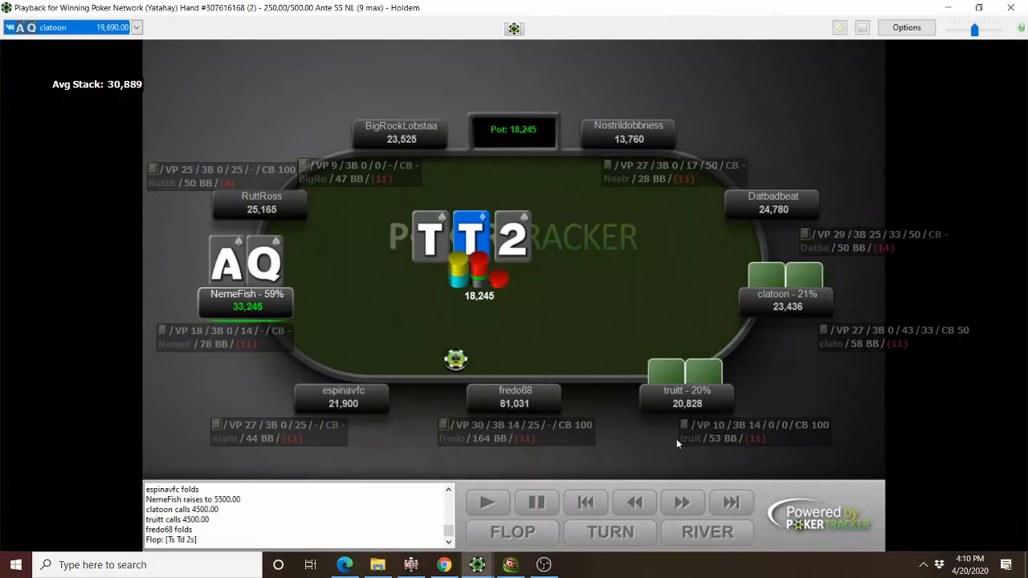
click(682, 502)
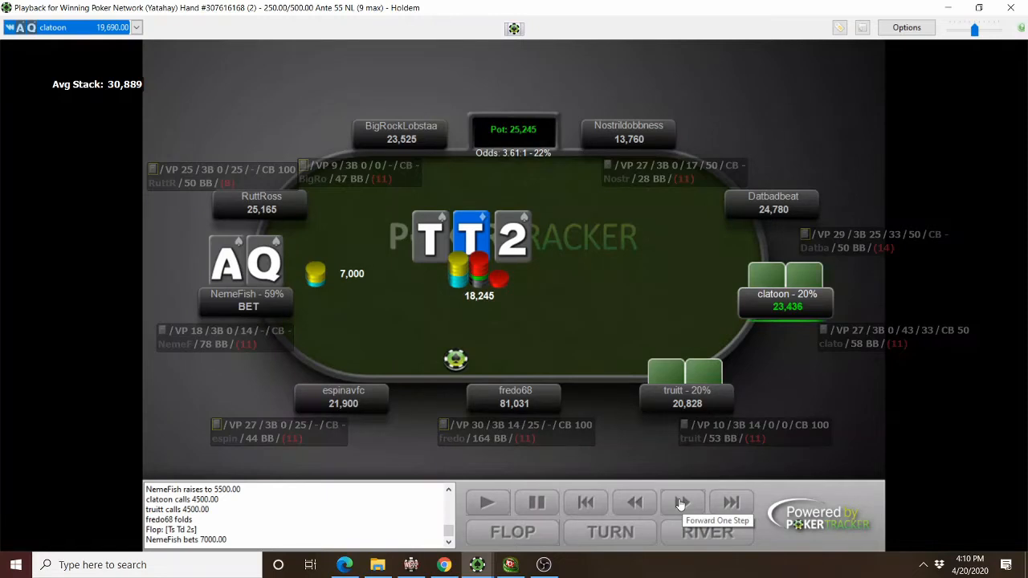
click(682, 502)
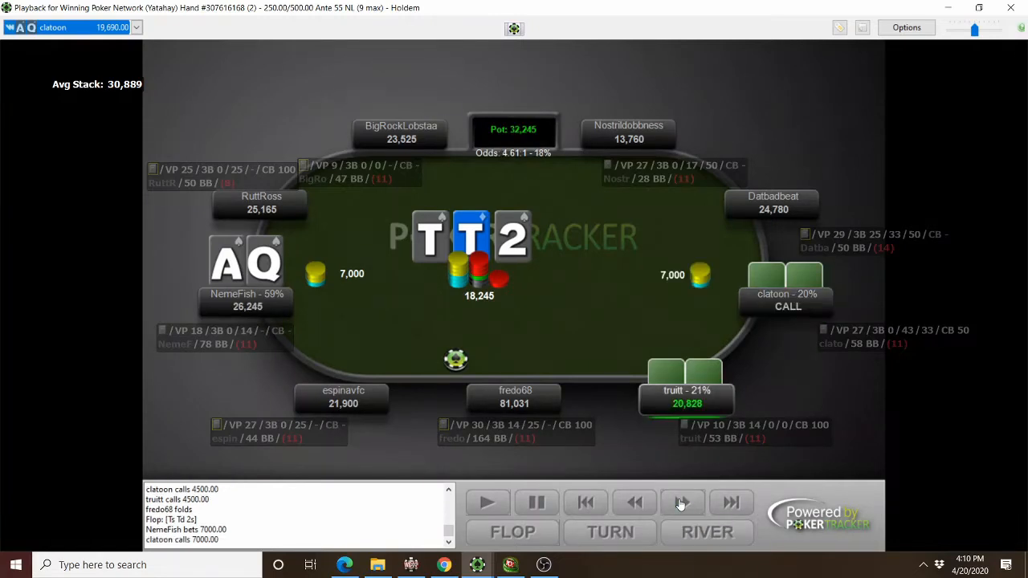
click(682, 503)
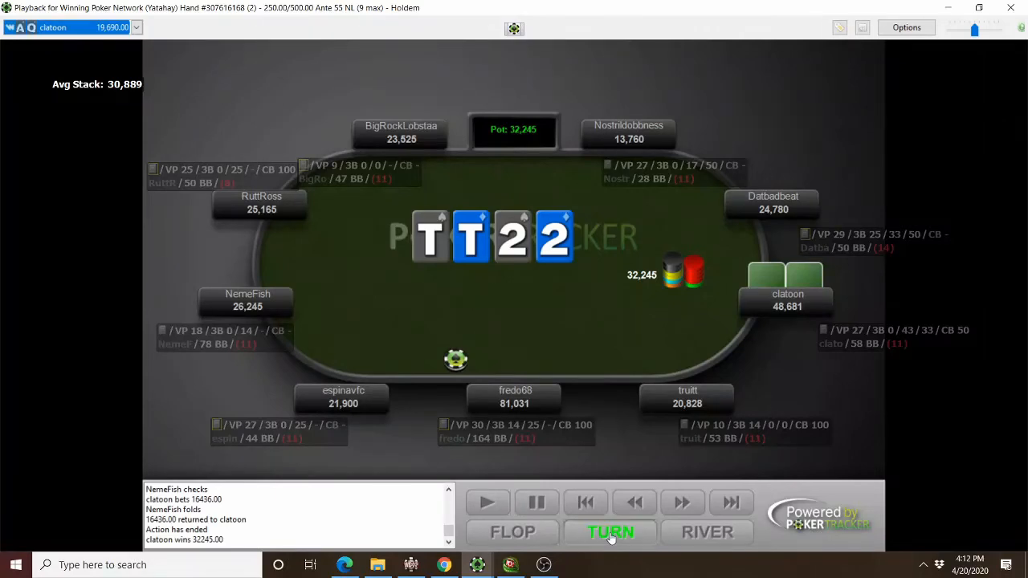
click(610, 536)
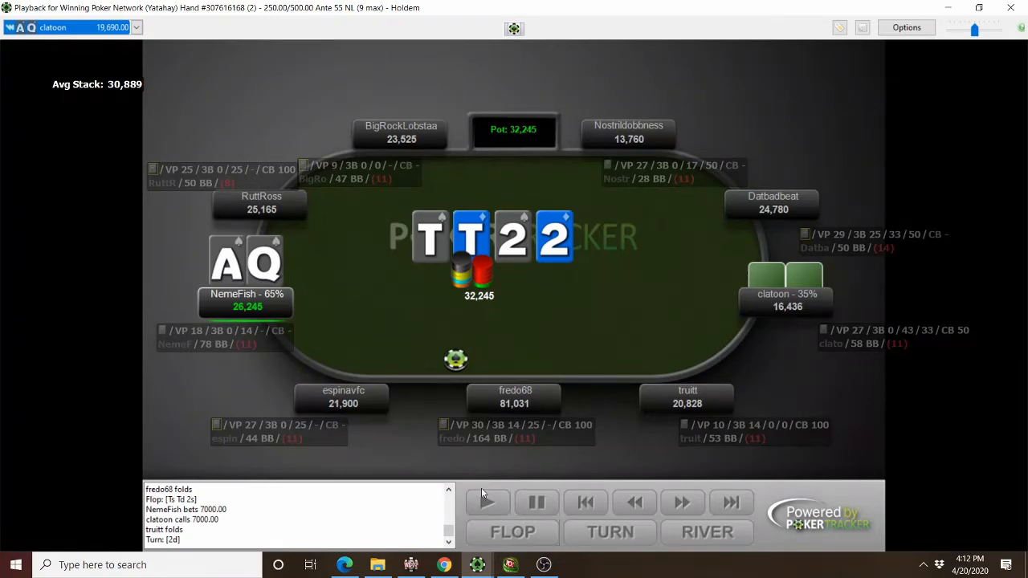
click(682, 504)
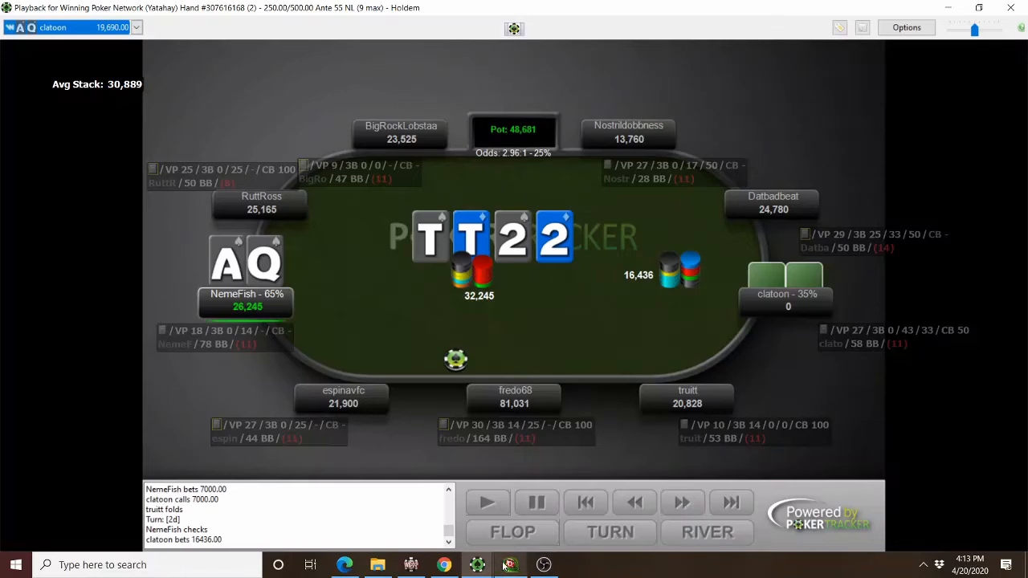
- Switch to the Poker Math spreadsheet and enter a pot size of 32000 and a bet size of 16000 in Basic Pot Odds
click(442, 568)
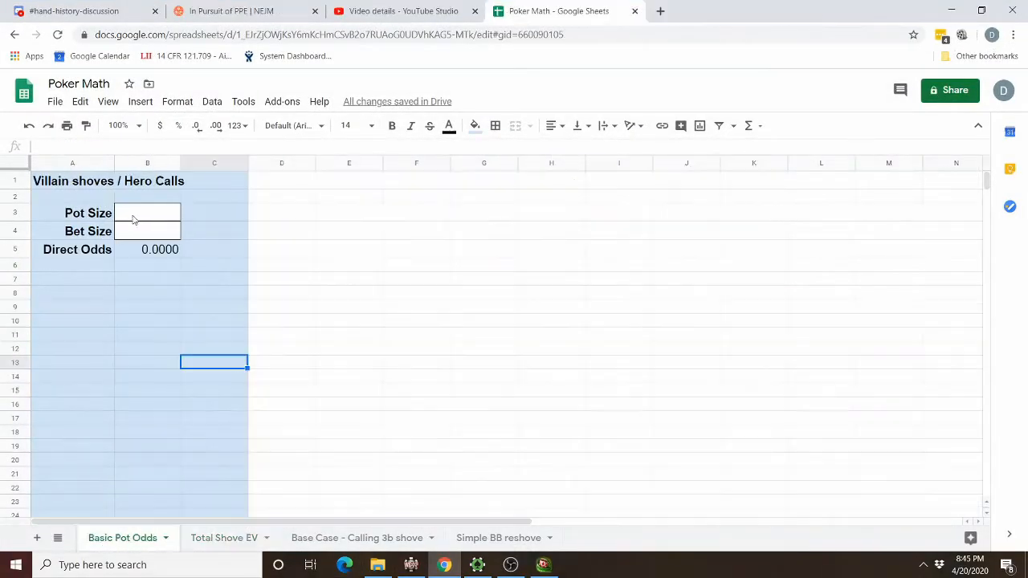
click(142, 215)
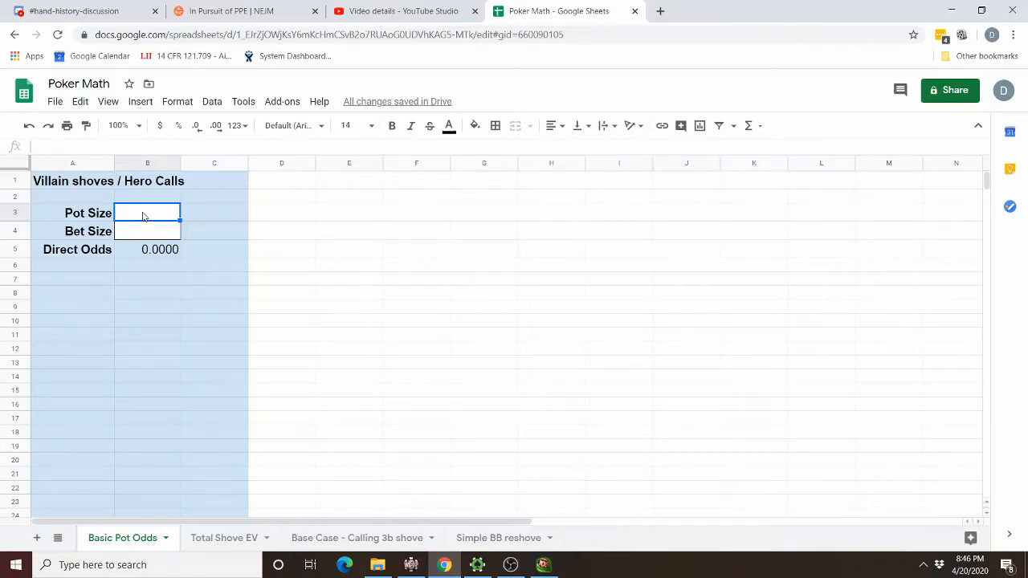
text(32000)
key(Tab)
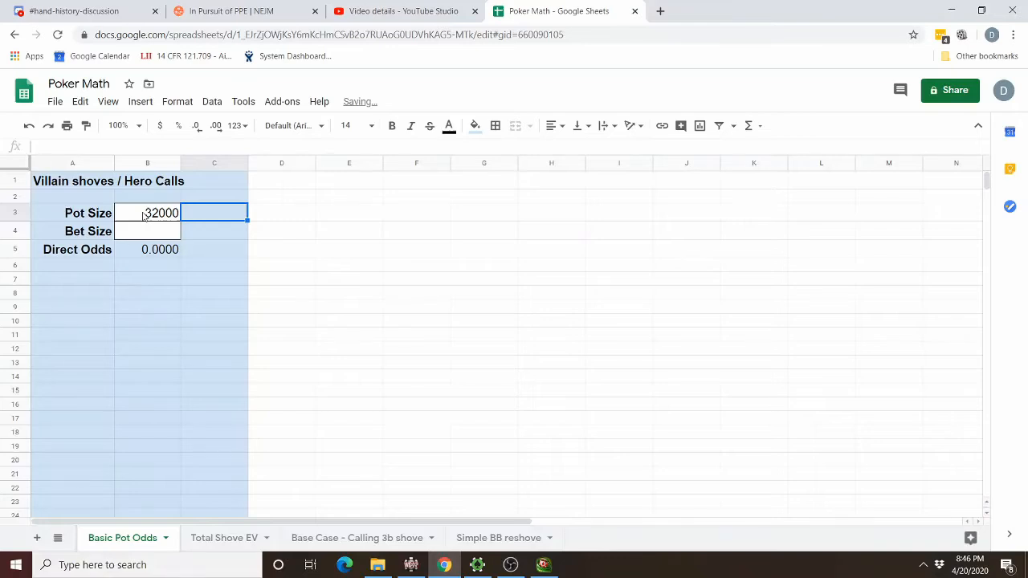
click(151, 231)
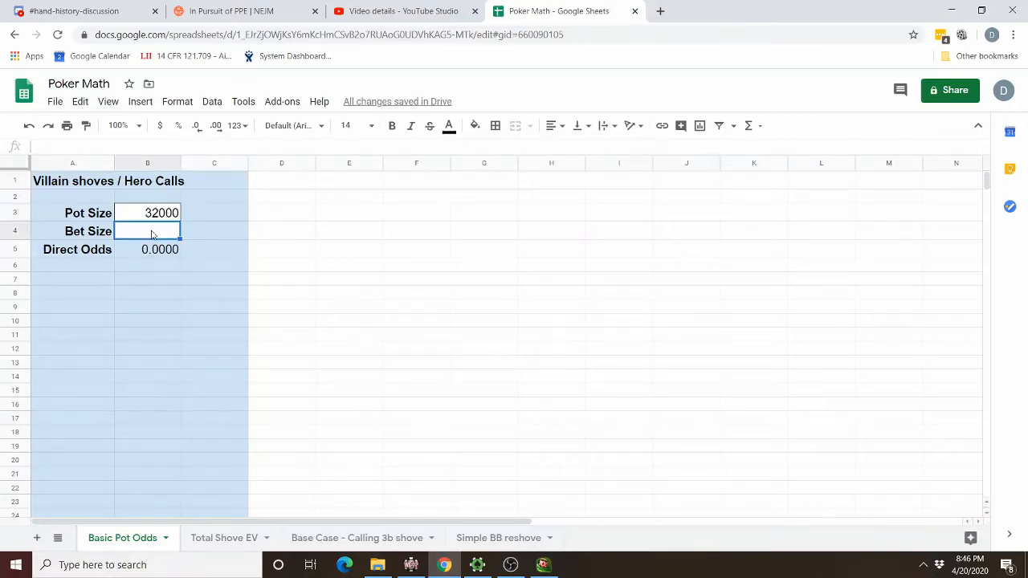
text(16000)
key(Return)
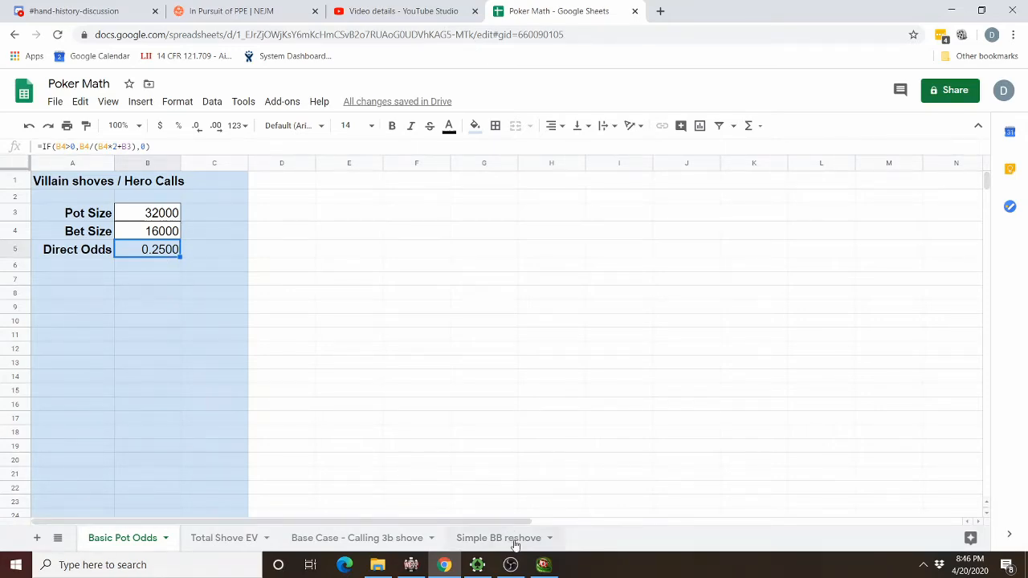
- Switch to Flopzilla and select all pocket pairs, suited hands from AKs-ATs through 87s, and offsuit AKo-AJo, KQo and KJo
click(543, 567)
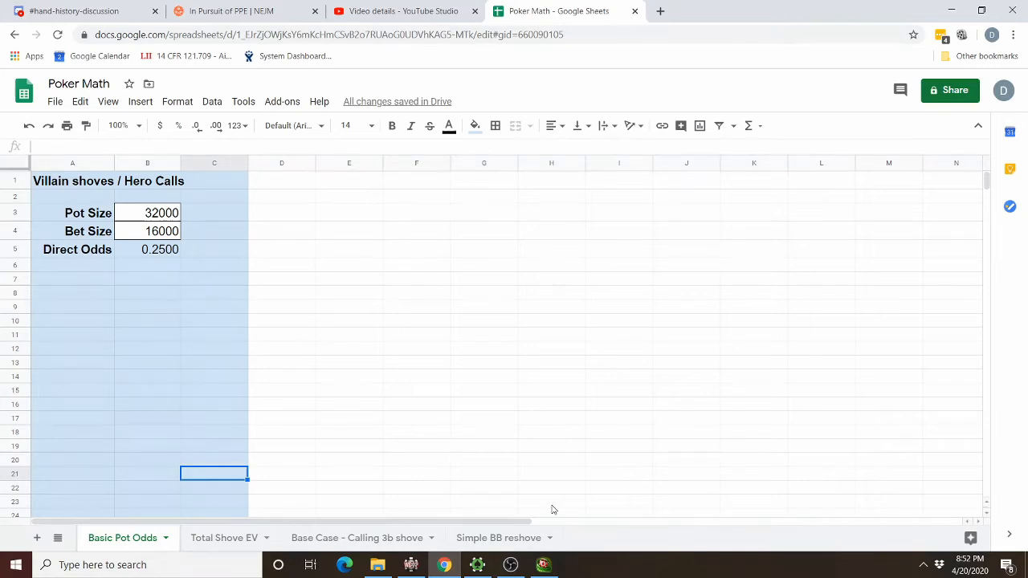
click(543, 565)
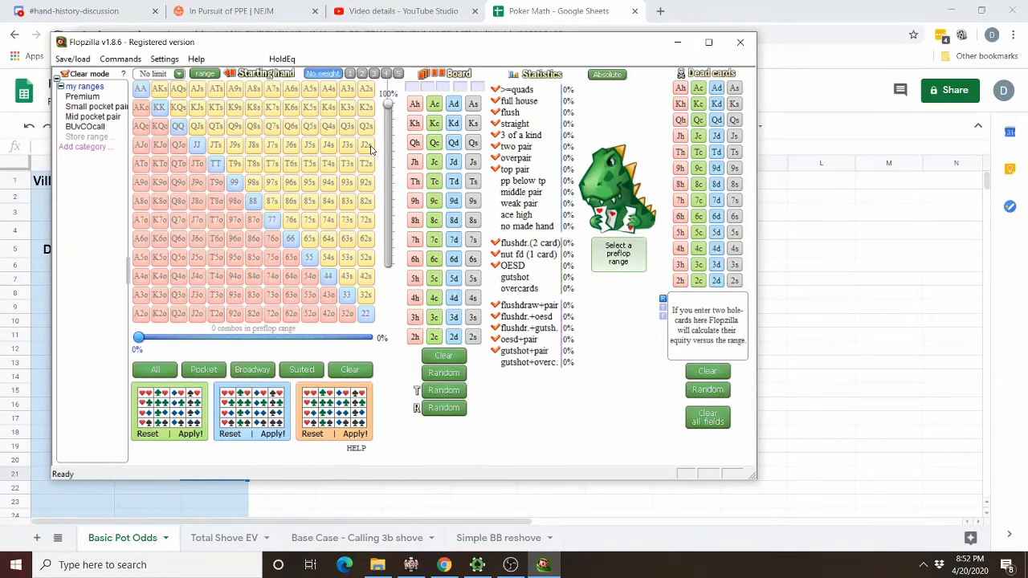
click(205, 371)
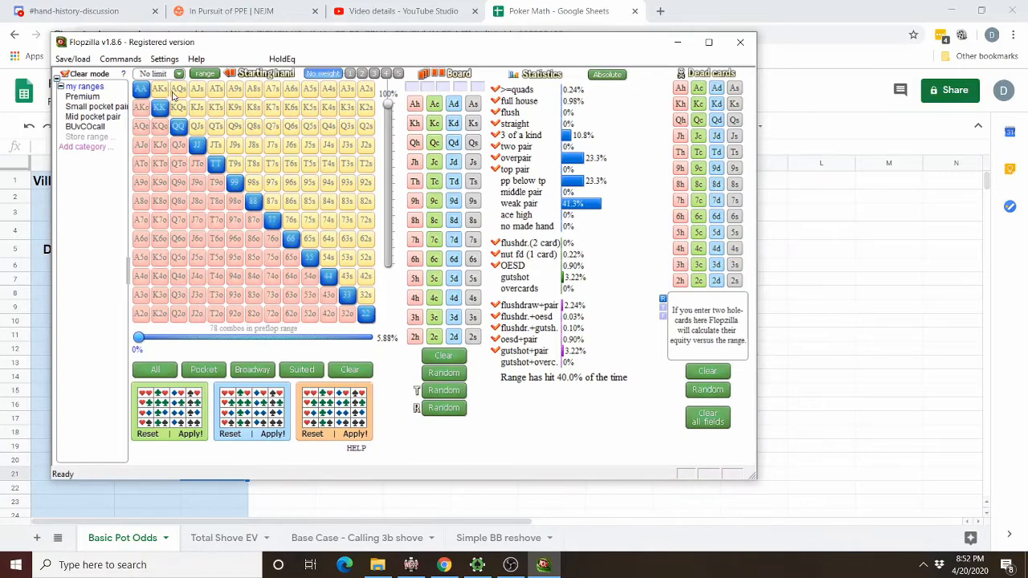
mouse_move(172, 95)
mouse_down()
mouse_move(204, 91)
mouse_move(218, 146)
mouse_move(237, 145)
mouse_move(241, 164)
mouse_move(275, 183)
mouse_move(274, 202)
mouse_up()
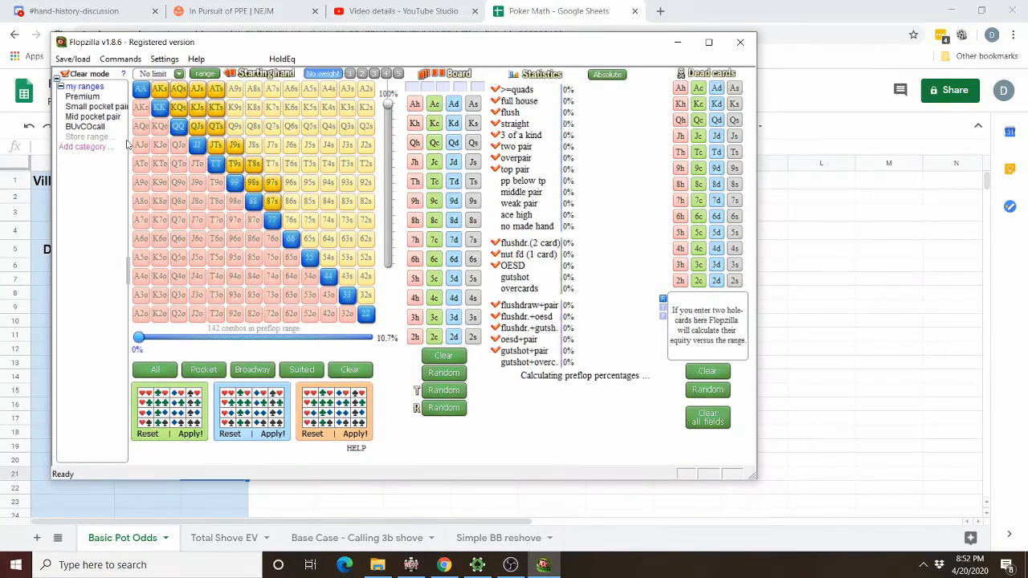
mouse_move(160, 127)
mouse_down()
mouse_move(142, 127)
mouse_move(143, 146)
mouse_move(158, 146)
mouse_up()
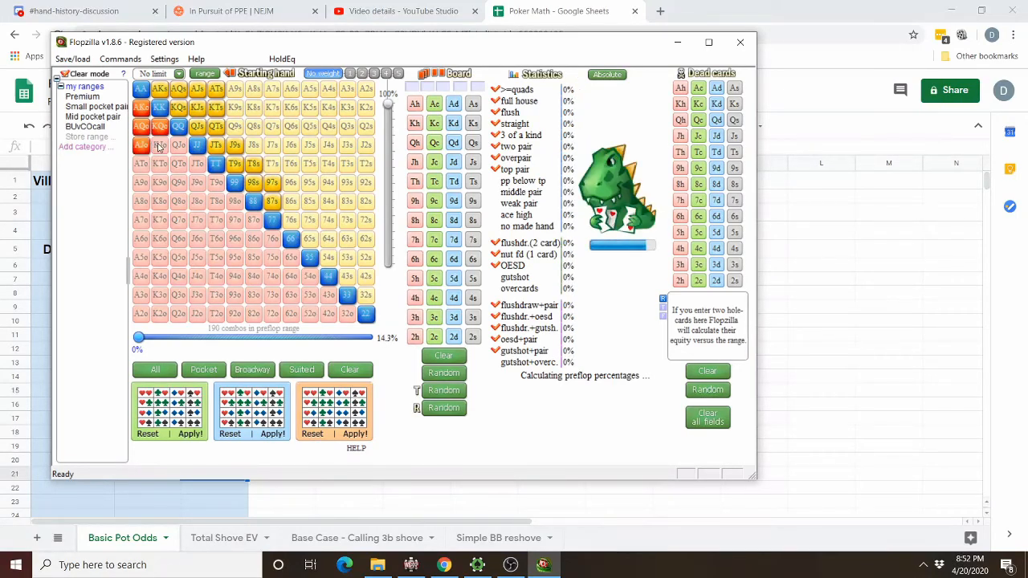
- Add the suited hands A4s, A3s, A2s, 76s and 65s to the preflop range
click(329, 89)
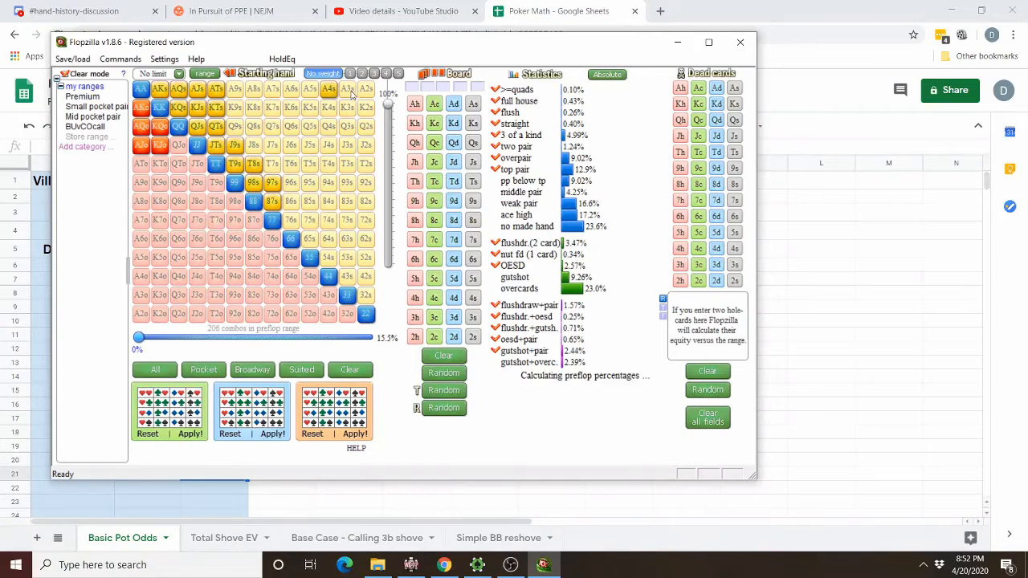
drag(351, 94, 368, 91)
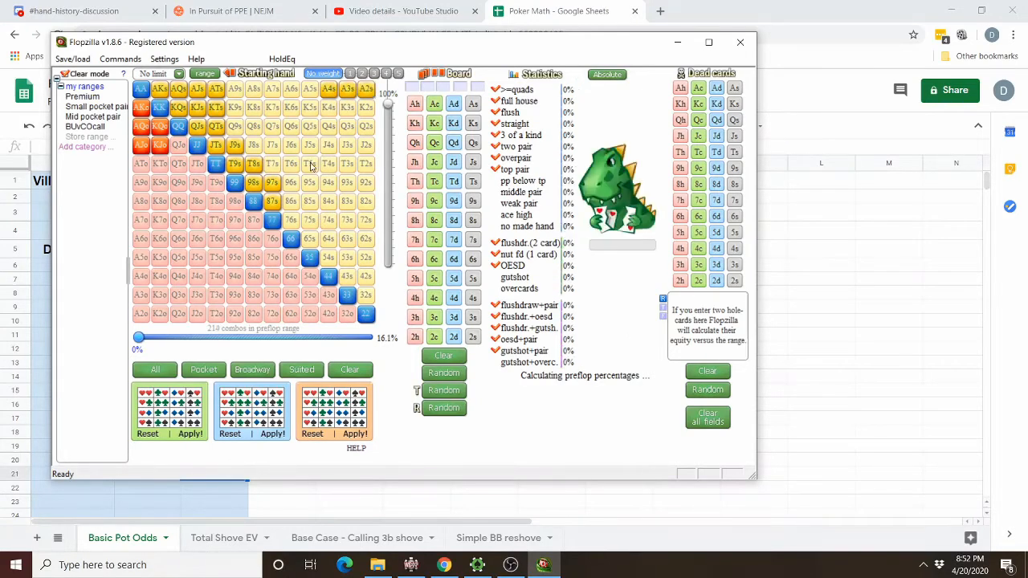
click(291, 220)
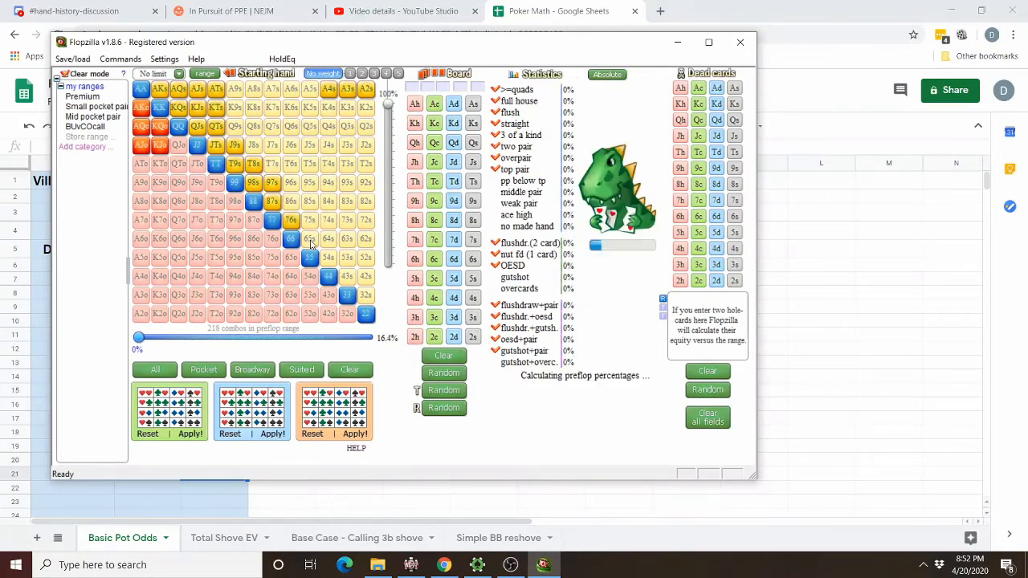
click(311, 243)
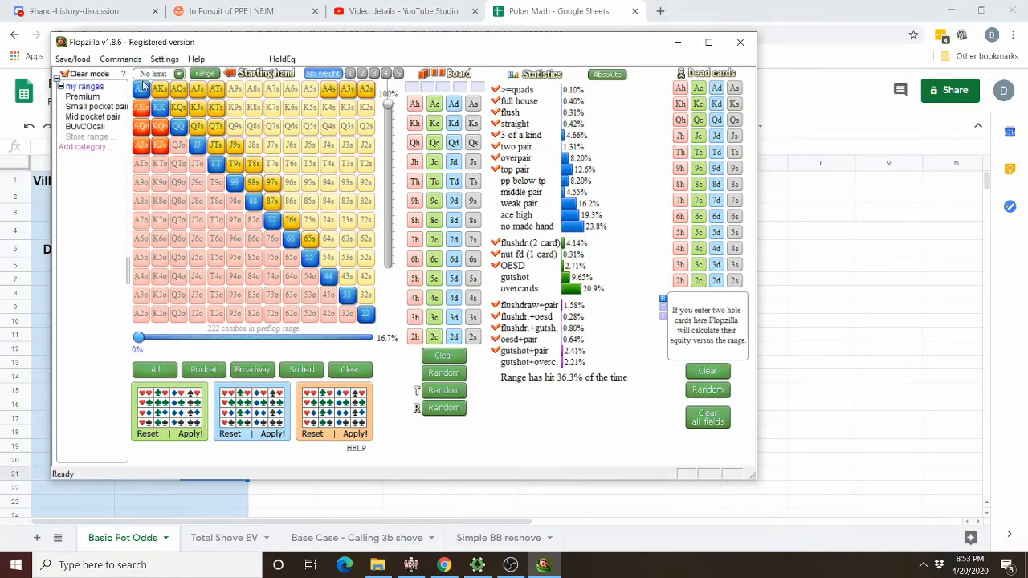
- Remove AA, KK and AKs from the preflop range
click(143, 86)
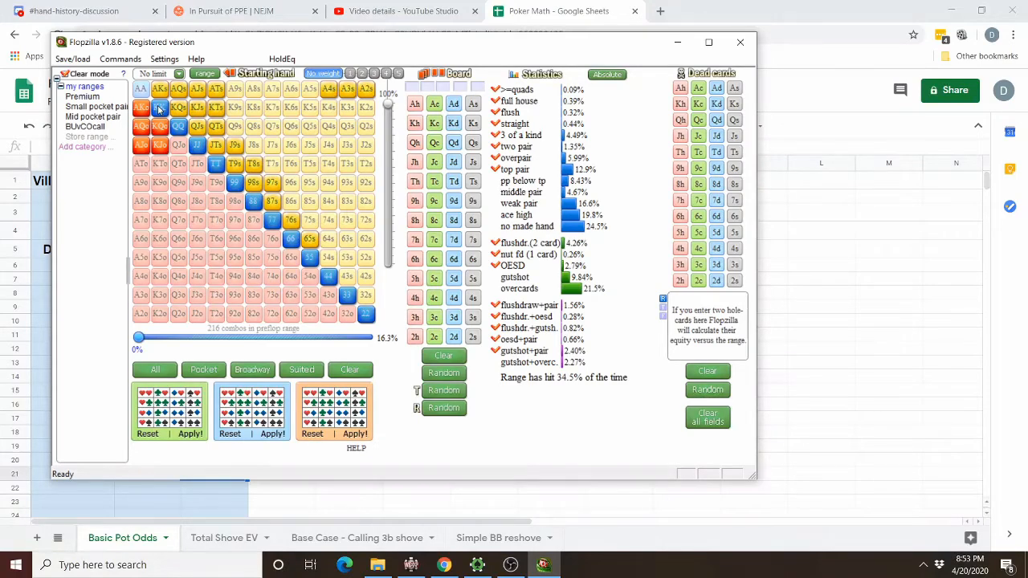
click(159, 109)
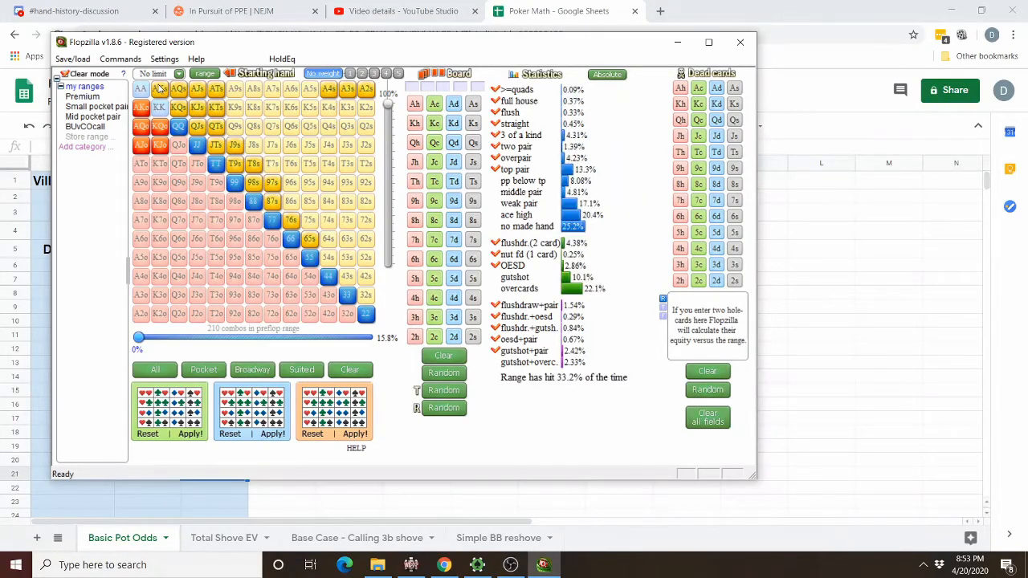
click(159, 89)
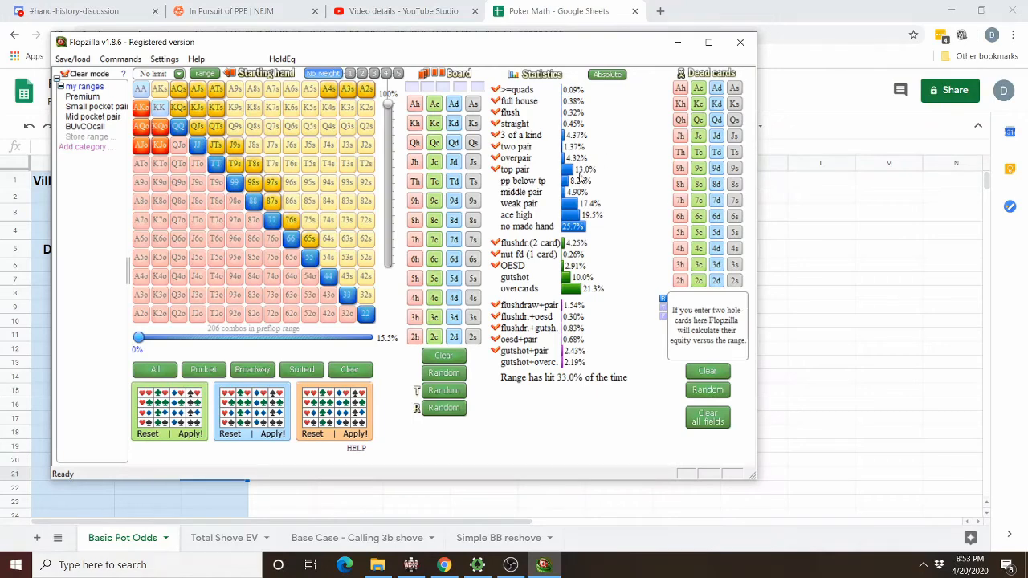
- Set the flop to Td Ts 2s and include pocket pairs below top pair in the flop filter
click(455, 183)
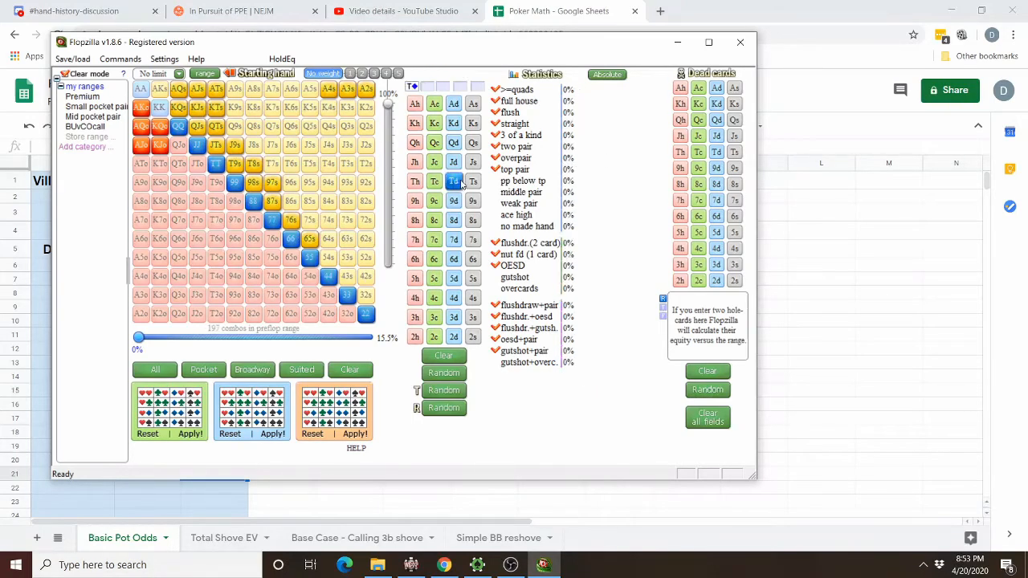
click(473, 182)
click(473, 337)
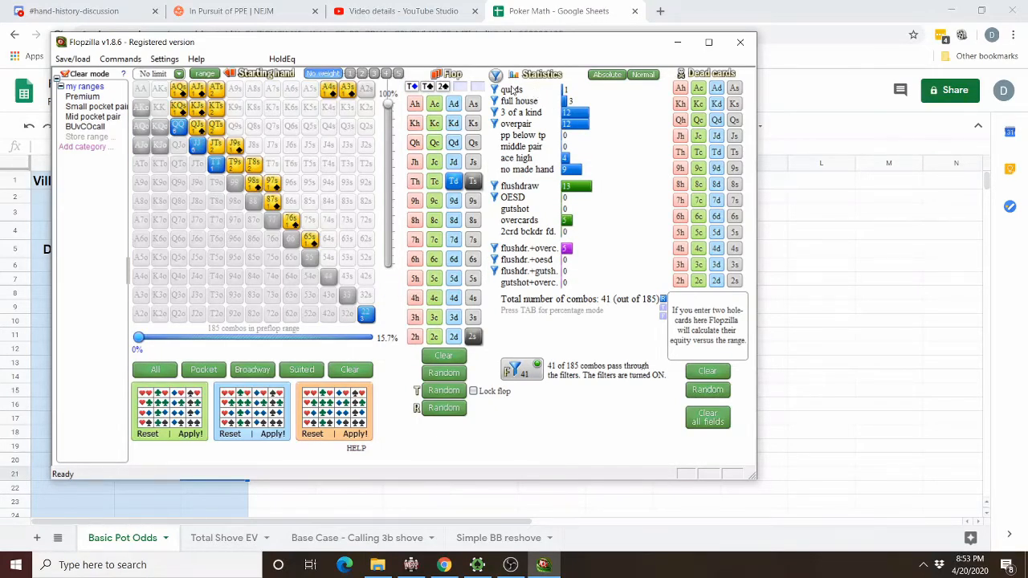
click(528, 139)
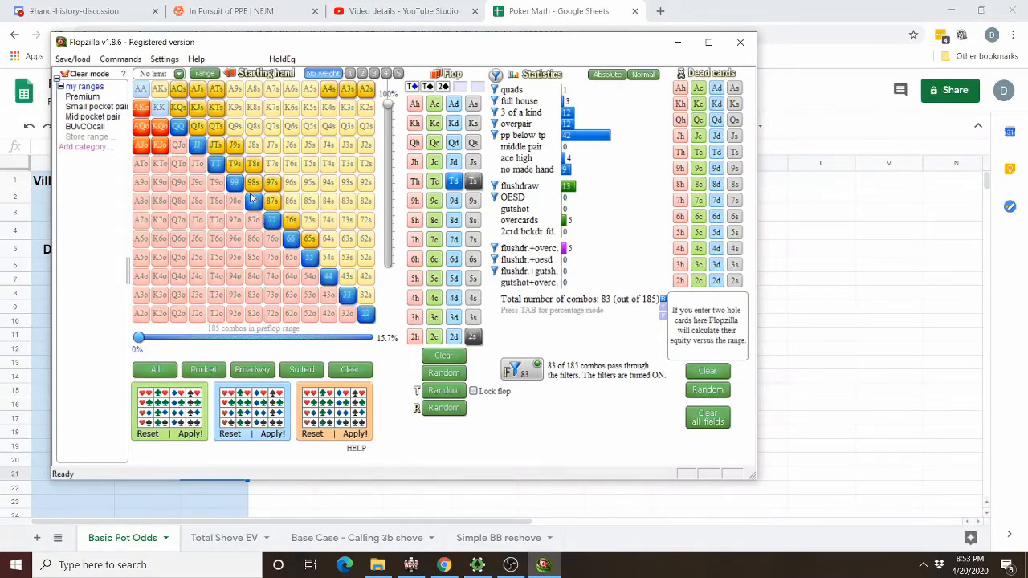
- Enter As and Qs as the hole cards to compare against the range and add 2d as the turn card
mouse_move(568, 139)
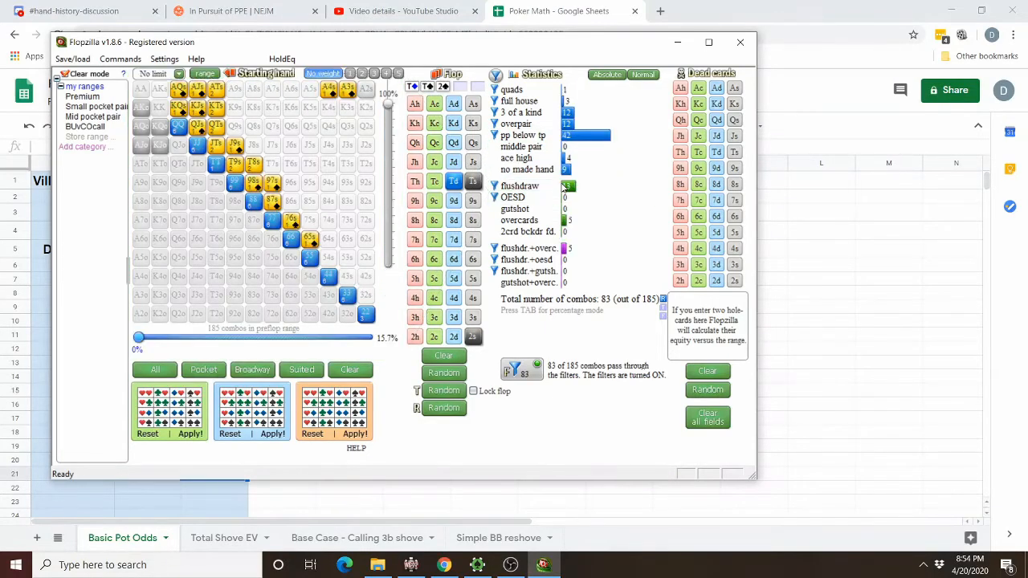
mouse_move(575, 191)
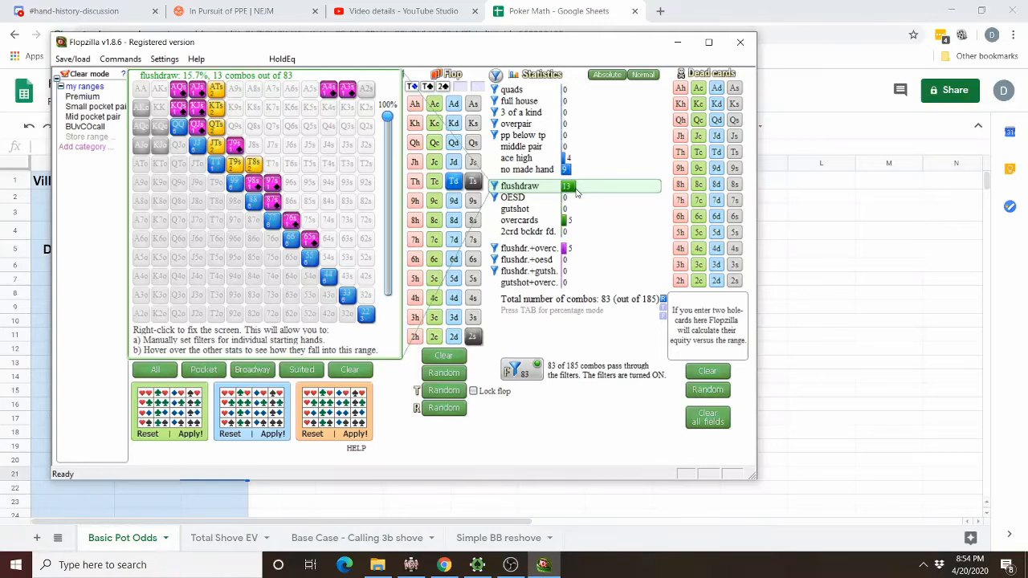
click(736, 89)
click(737, 122)
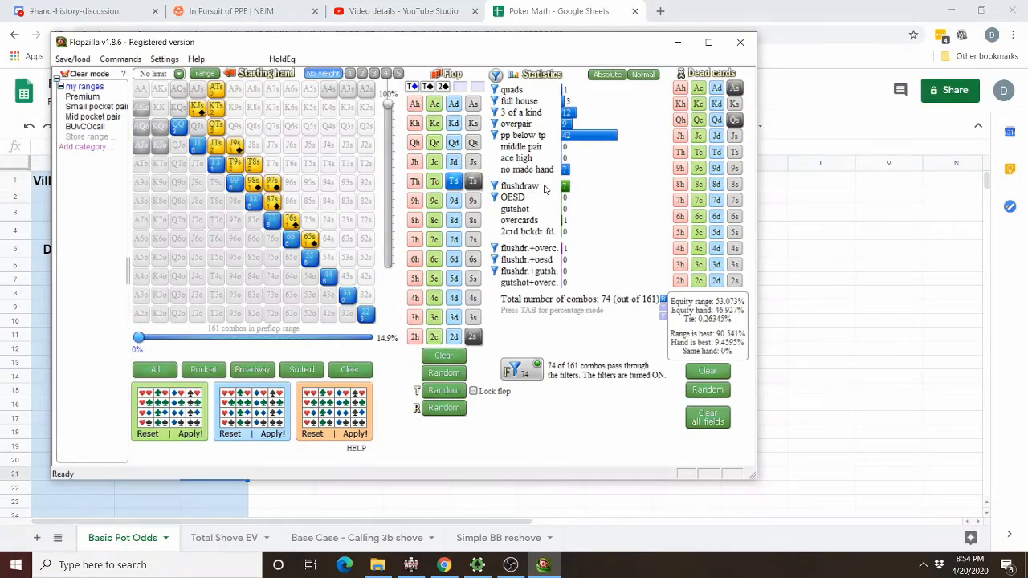
mouse_move(565, 186)
click(455, 338)
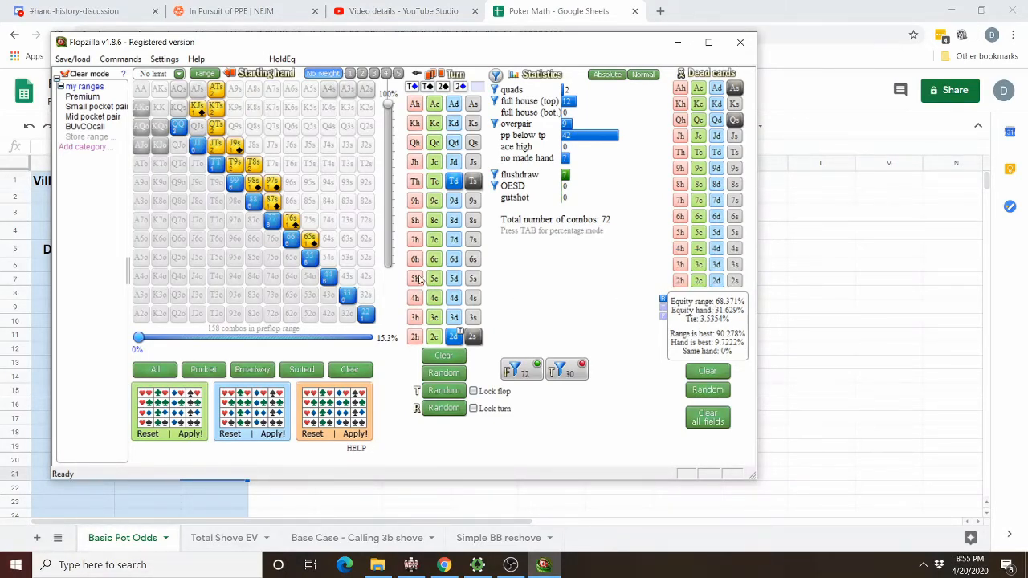
- Remove the pocket pairs 33 through 77 and the suited hand 65s from the preflop range
mouse_move(242, 226)
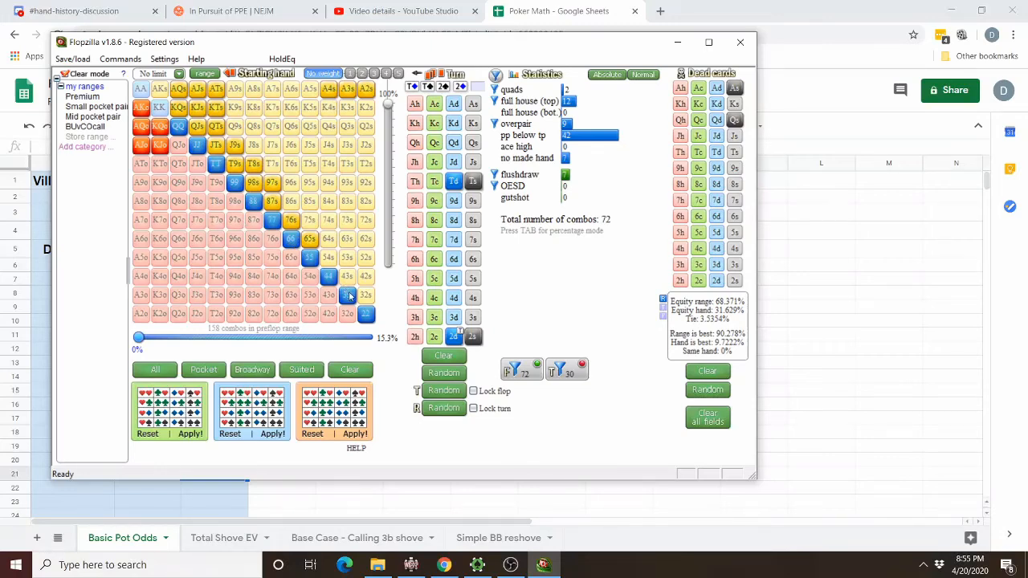
drag(348, 297, 309, 263)
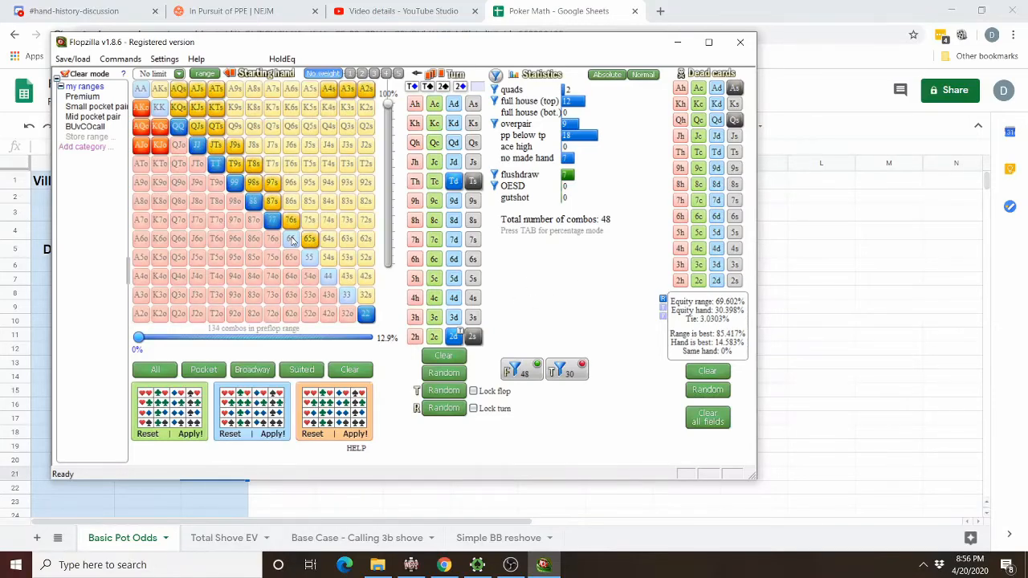
click(290, 239)
click(267, 225)
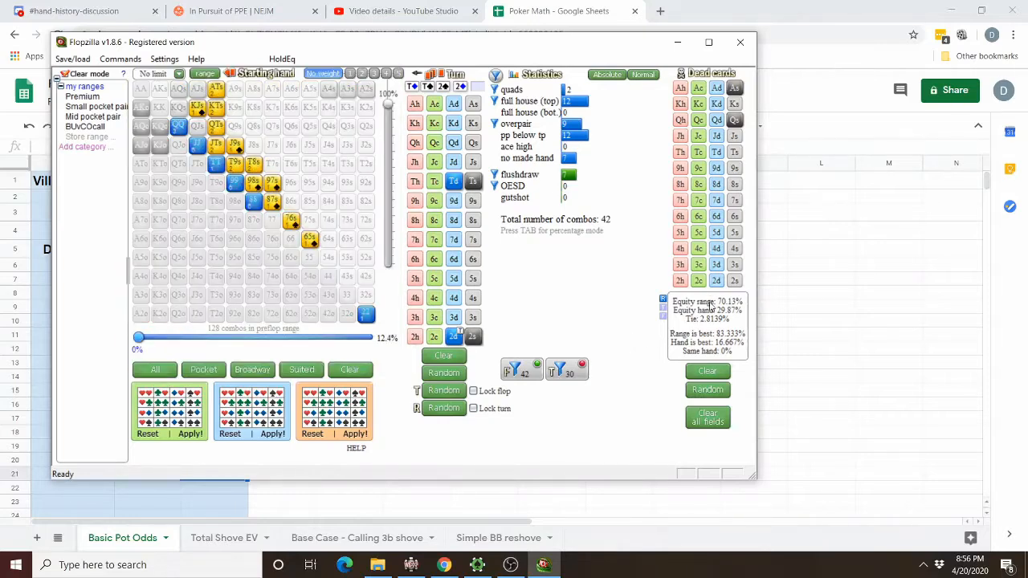
click(310, 239)
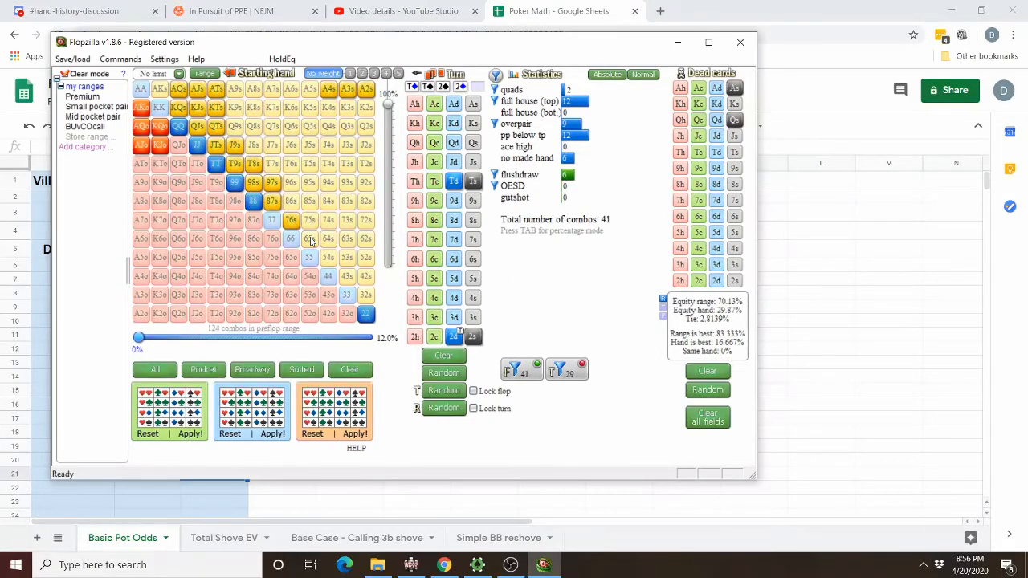
- Remove the suited hands 76s, 87s, 97s, 98s and J9s from the preflop range
click(291, 221)
click(270, 198)
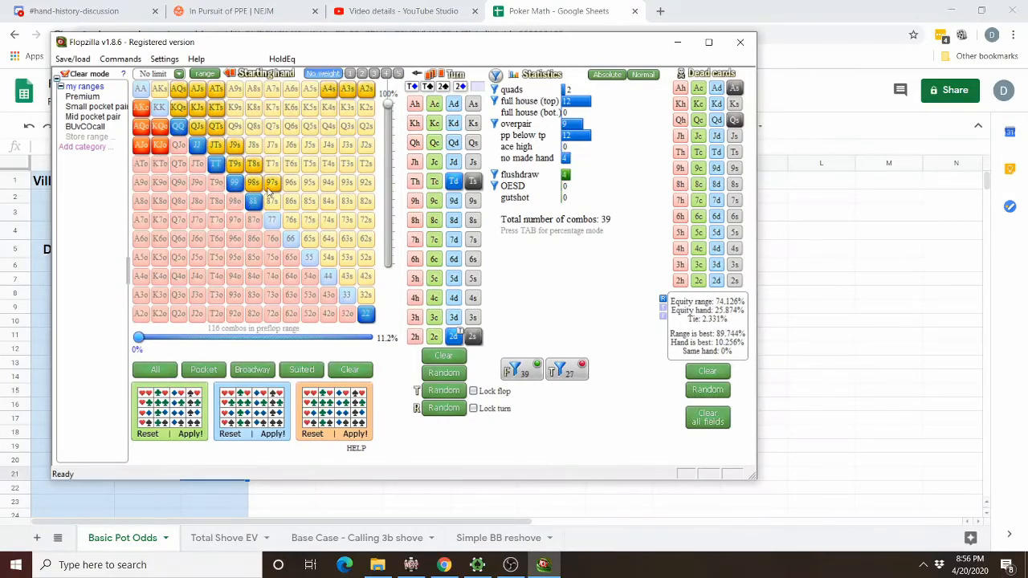
click(273, 183)
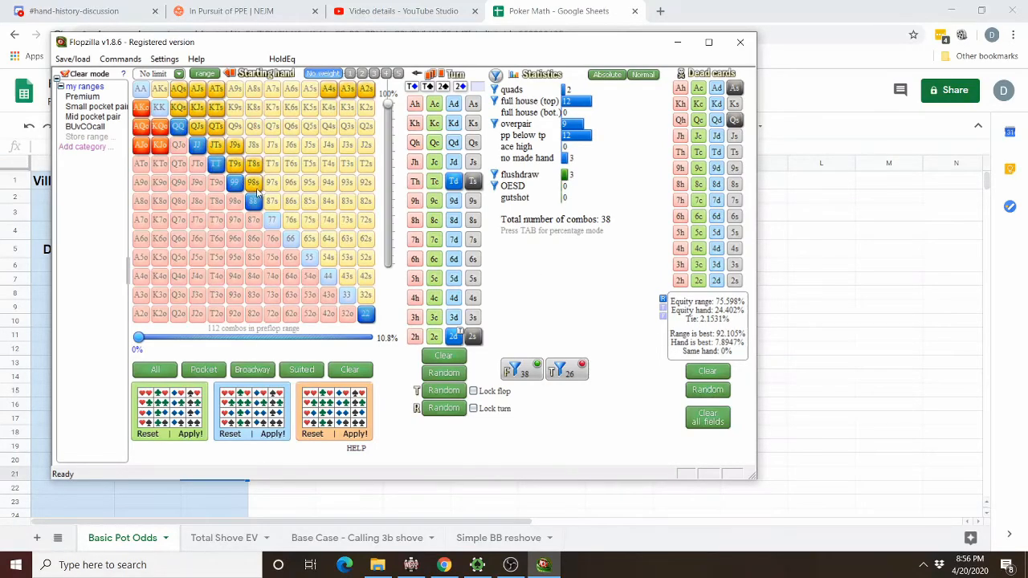
click(253, 183)
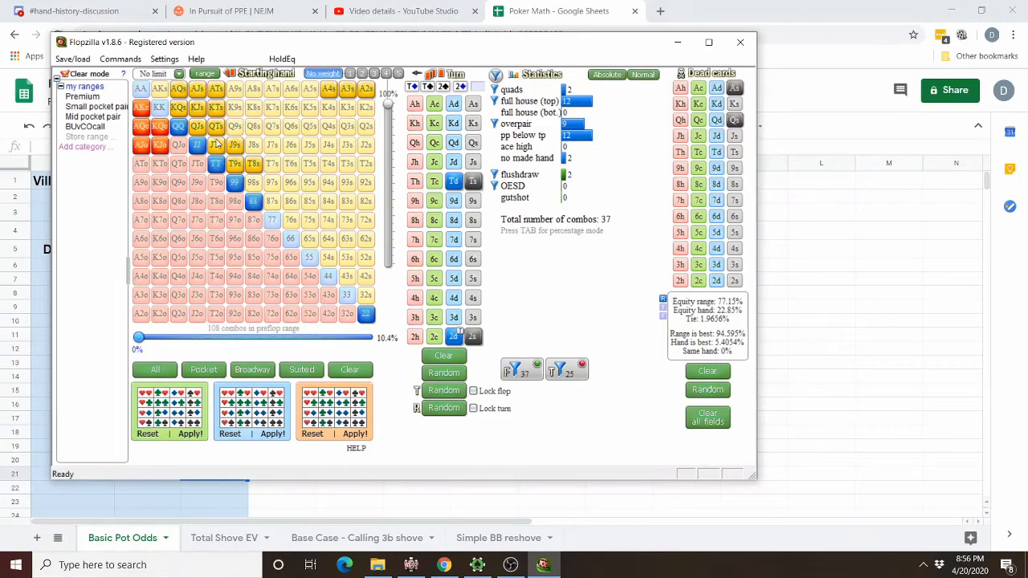
click(233, 146)
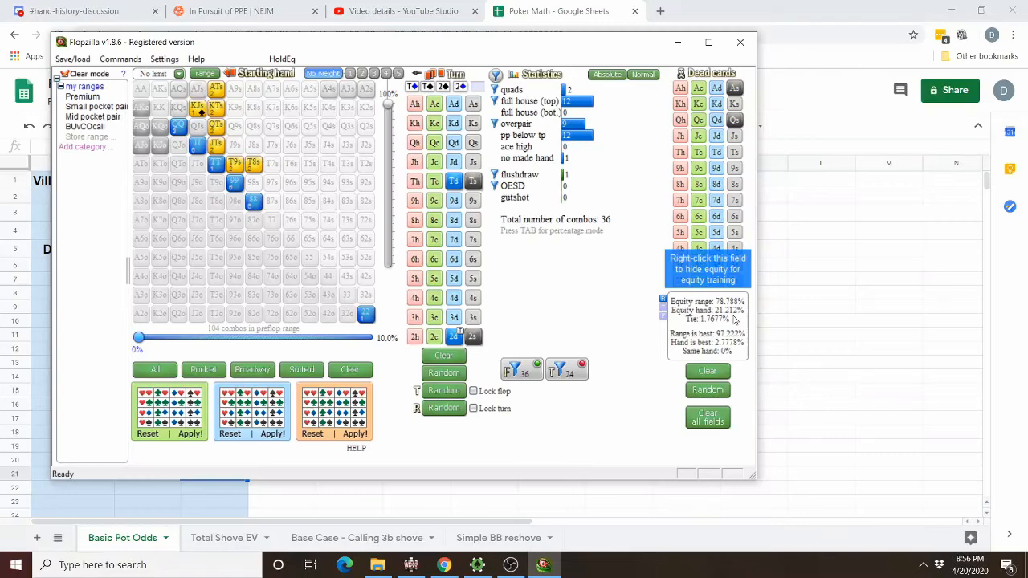
- Add the pocket pairs 77 and 66 and the suited hands 98s, 87s and 76s back to the preflop range
click(272, 220)
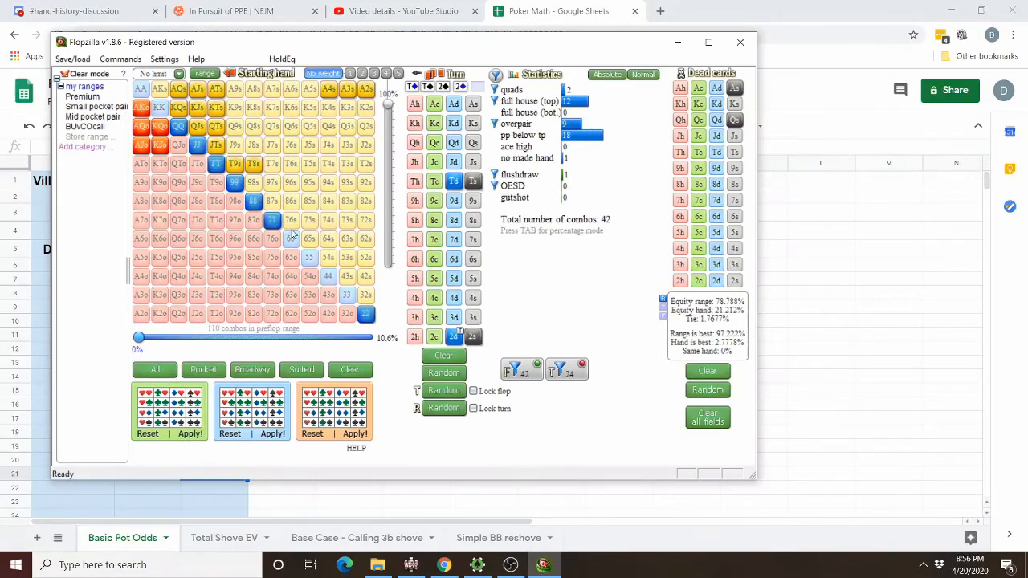
click(291, 237)
click(254, 183)
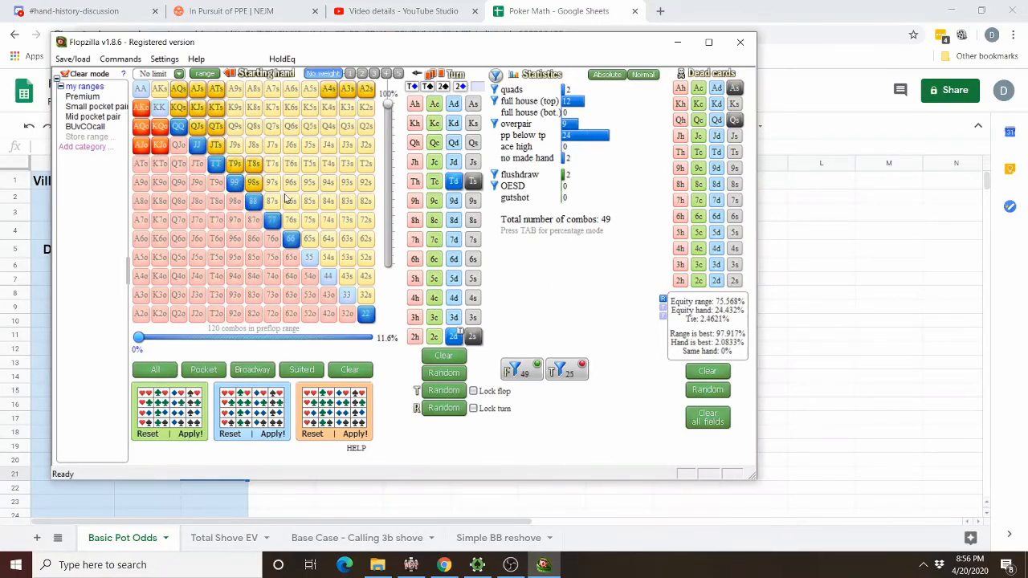
click(277, 203)
click(295, 221)
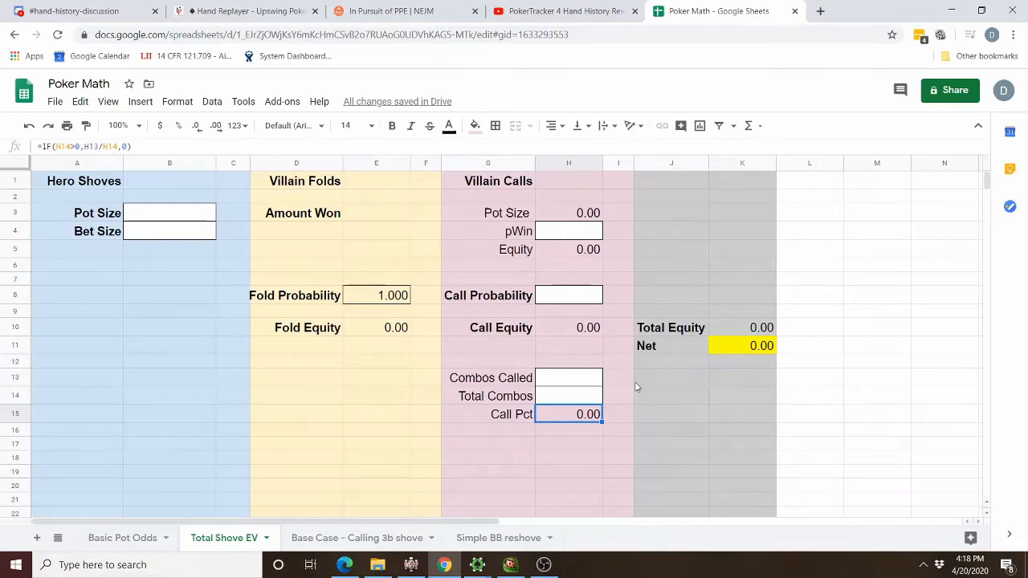
- Enter a pot size of 32000 and a bet size of 16000 for the hero's shove in the Total Shove EV sheet
click(193, 212)
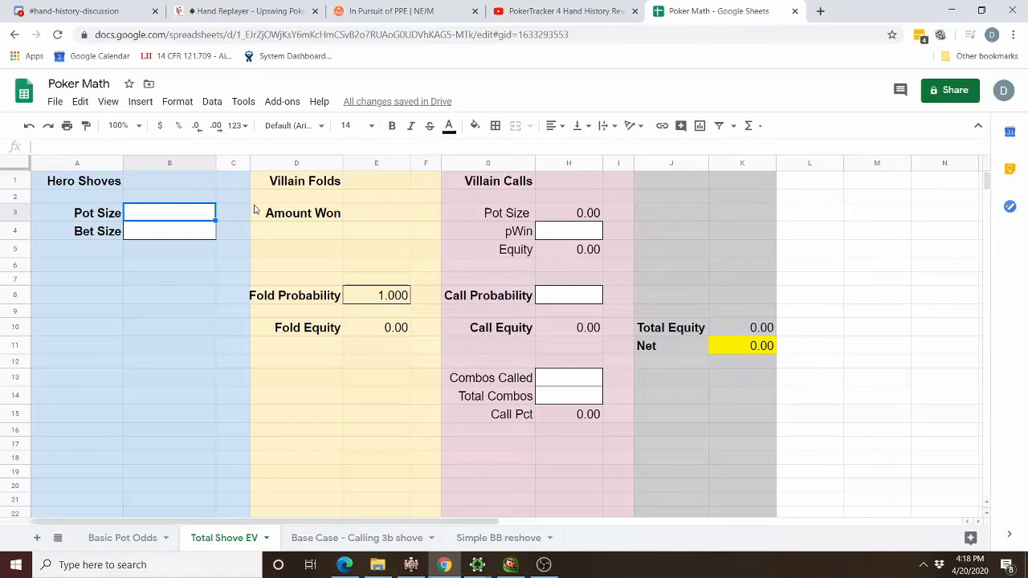
text(32000)
key(Return)
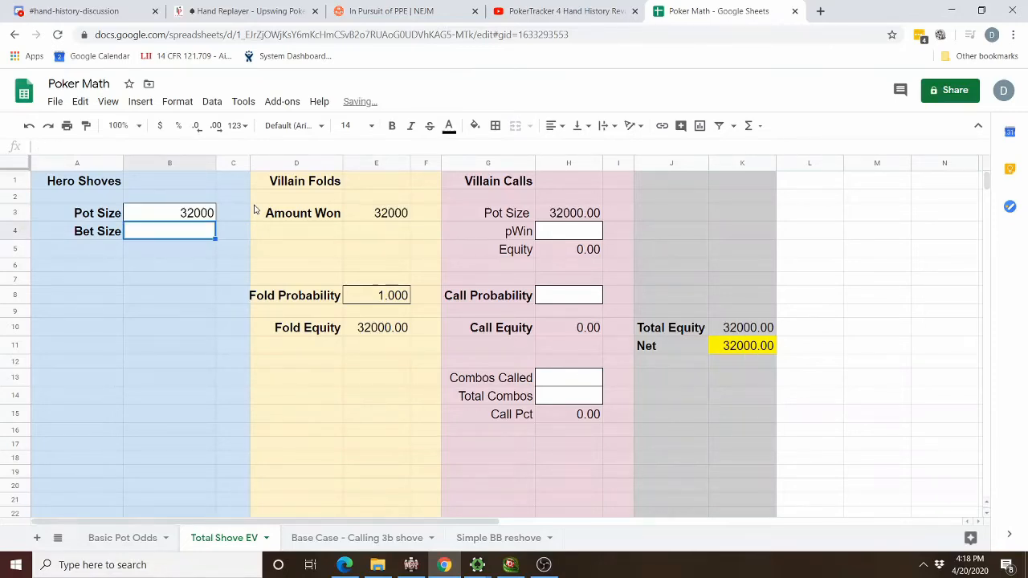
text(16000)
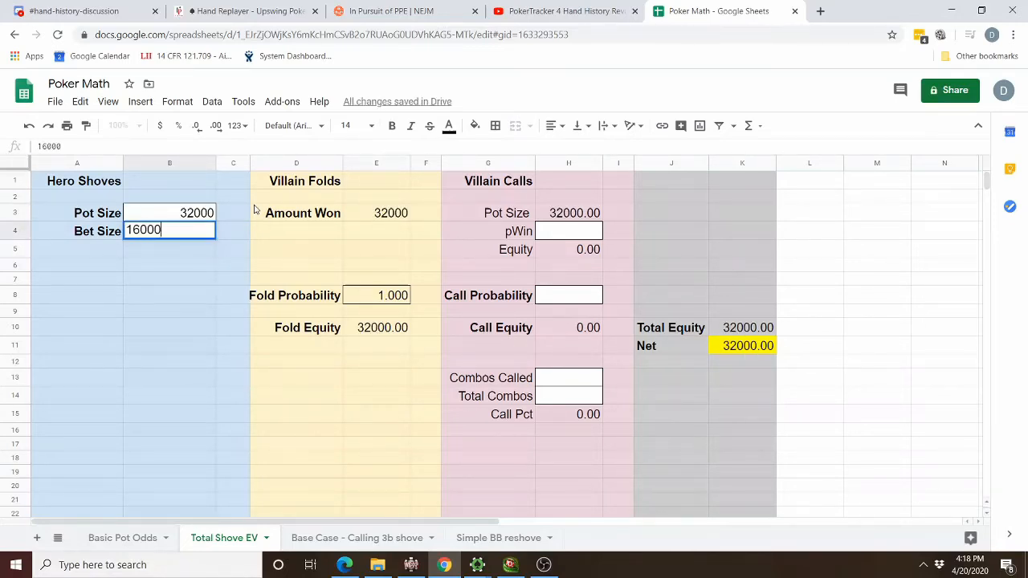
key(Return)
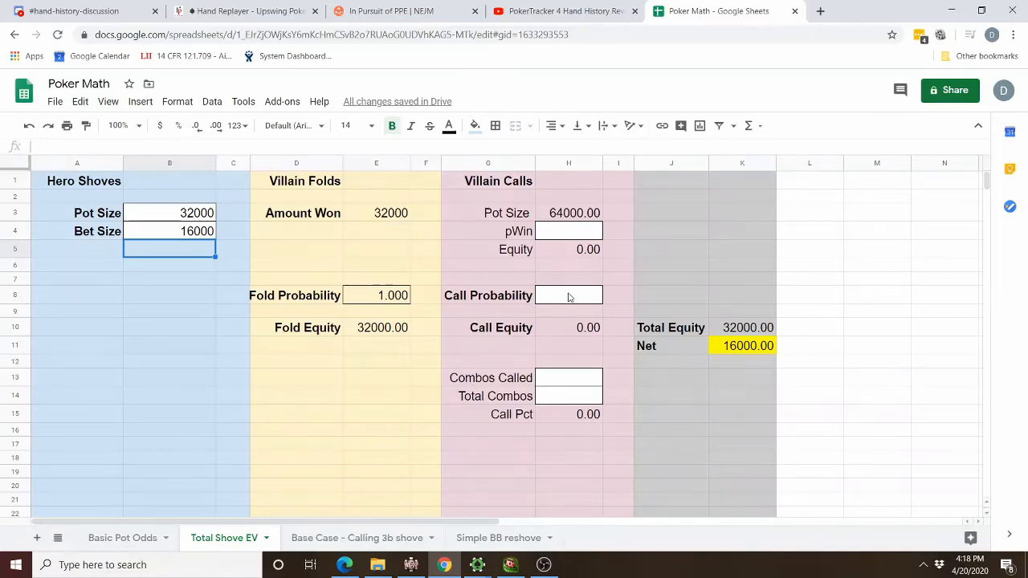
- Check the hand's equity against the calling range in Flopzilla and enter 0.26 as pWin in the shove EV sheet
click(510, 565)
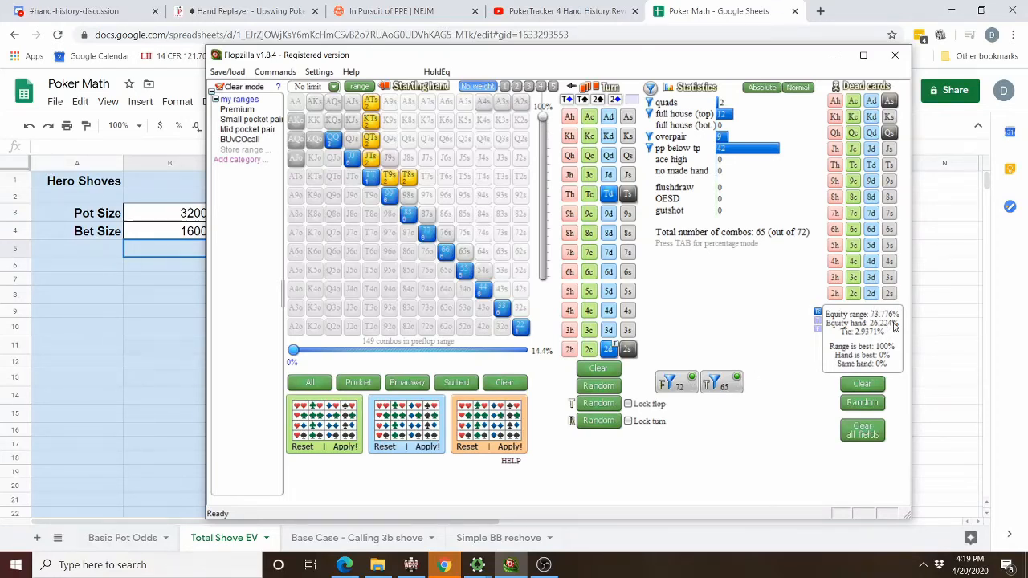
click(92, 301)
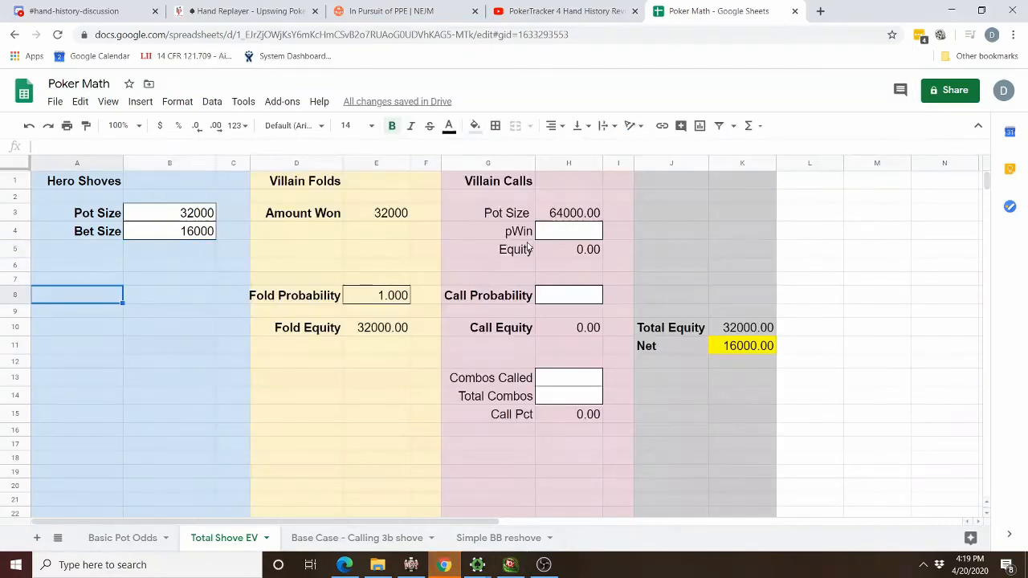
click(582, 233)
text(0.26)
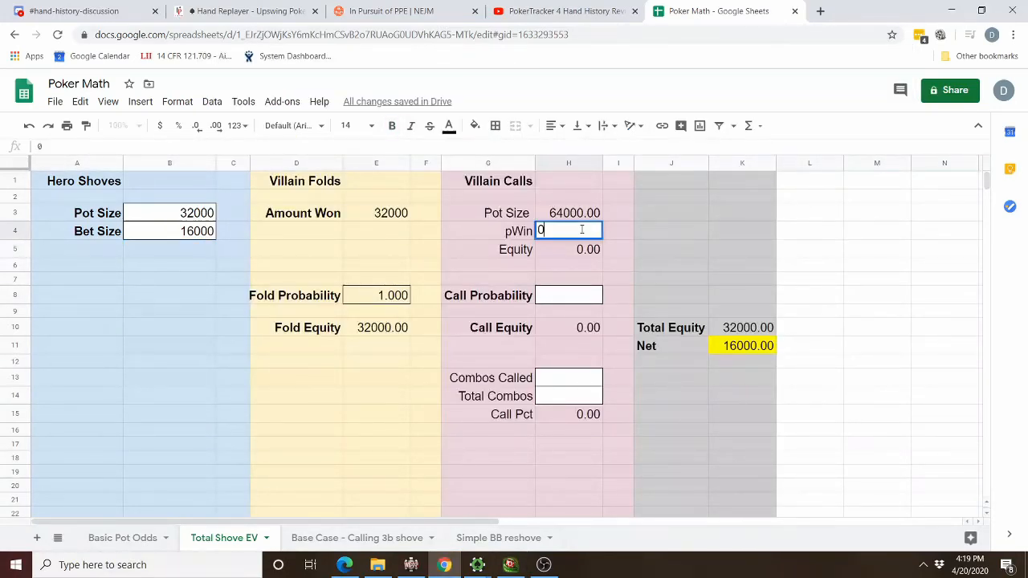
key(Return)
- Enter 65 for Combos Called and 71 for Total Combos in the Villain Calls section
key(Down)
key(Down)
key(Down)
key(Down)
key(Down)
key(Down)
key(Down)
key(Down)
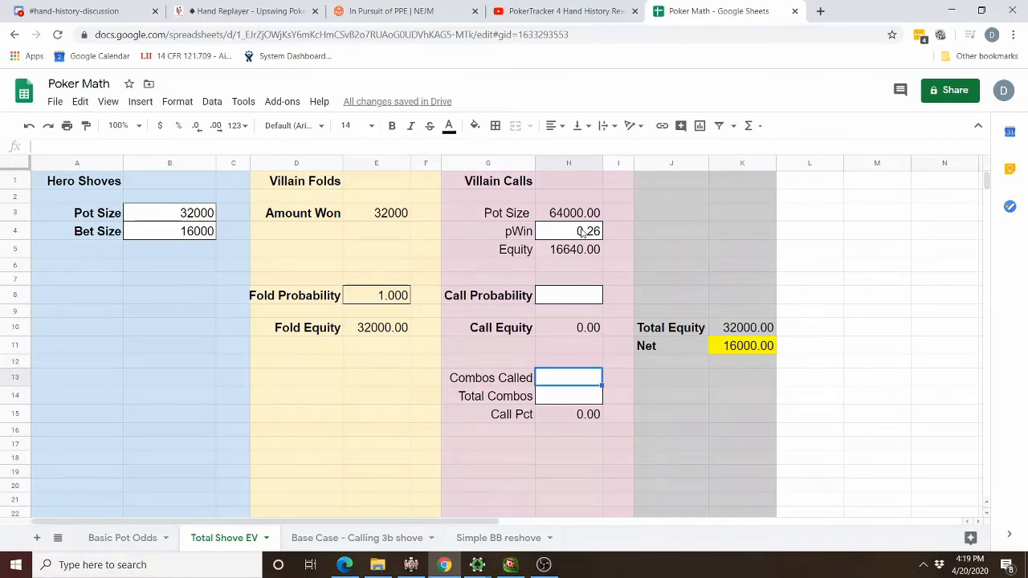
text(65)
key(Return)
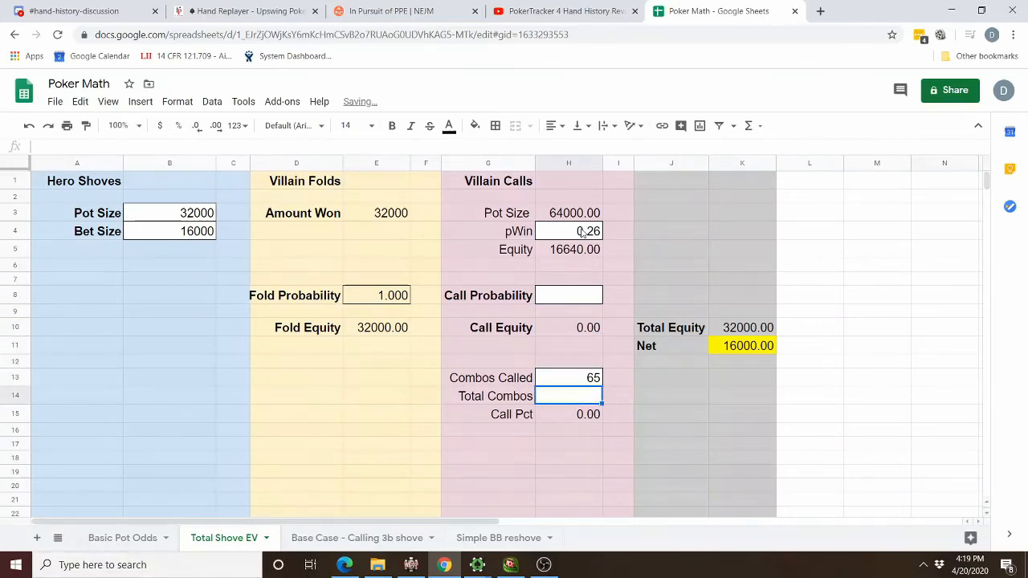
text(71)
key(Return)
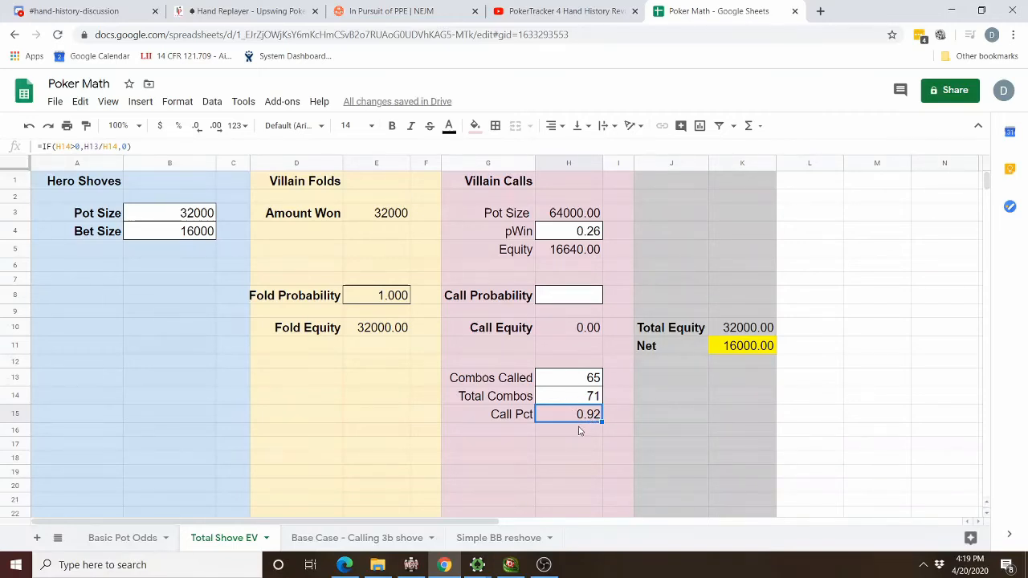
- Link the Call Probability cell to the Call Pct value with the formula =H15
click(576, 300)
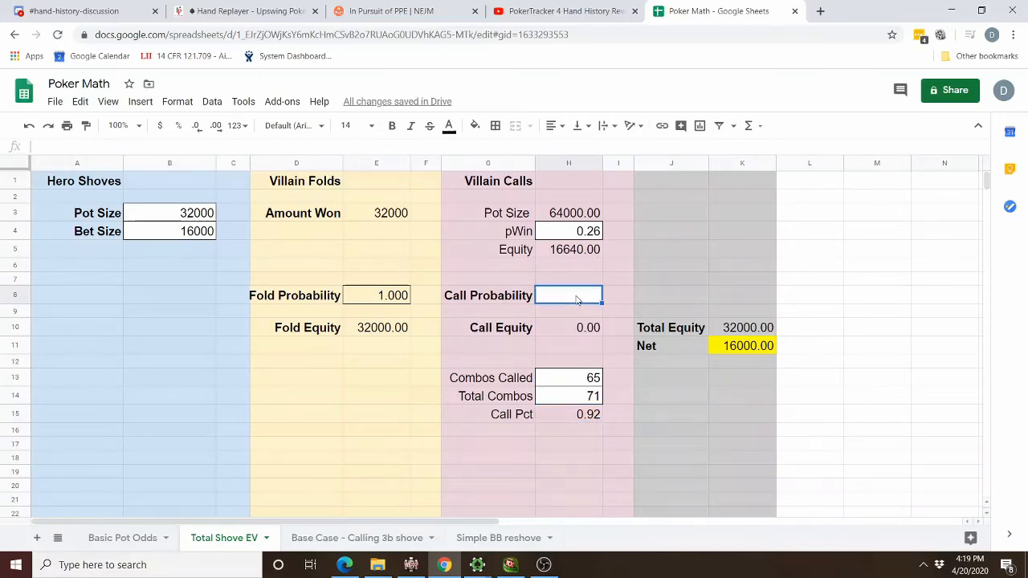
text(=)
key(Down)
key(Down)
key(Down)
key(Down)
key(Down)
key(Down)
key(Down)
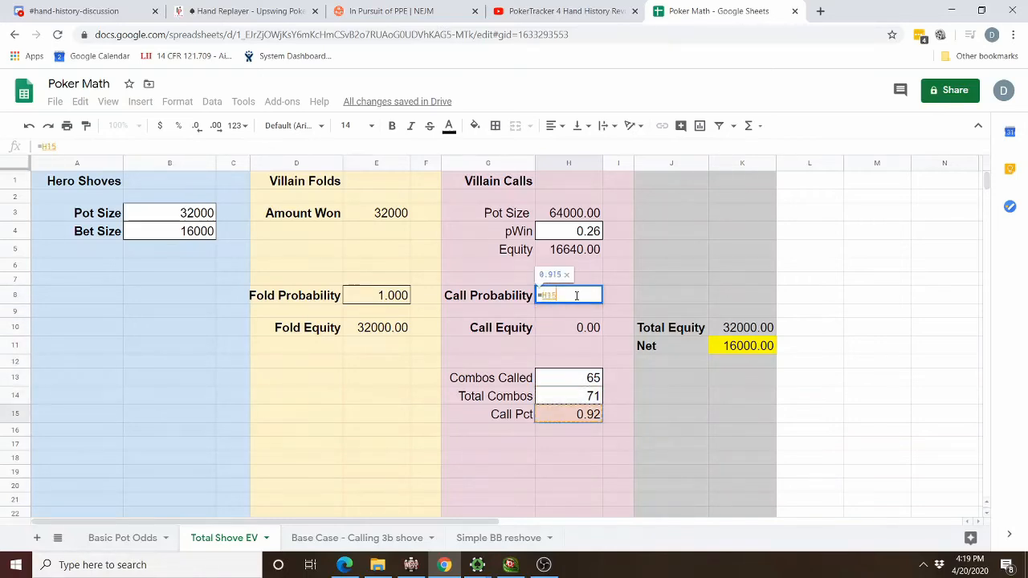
key(Return)
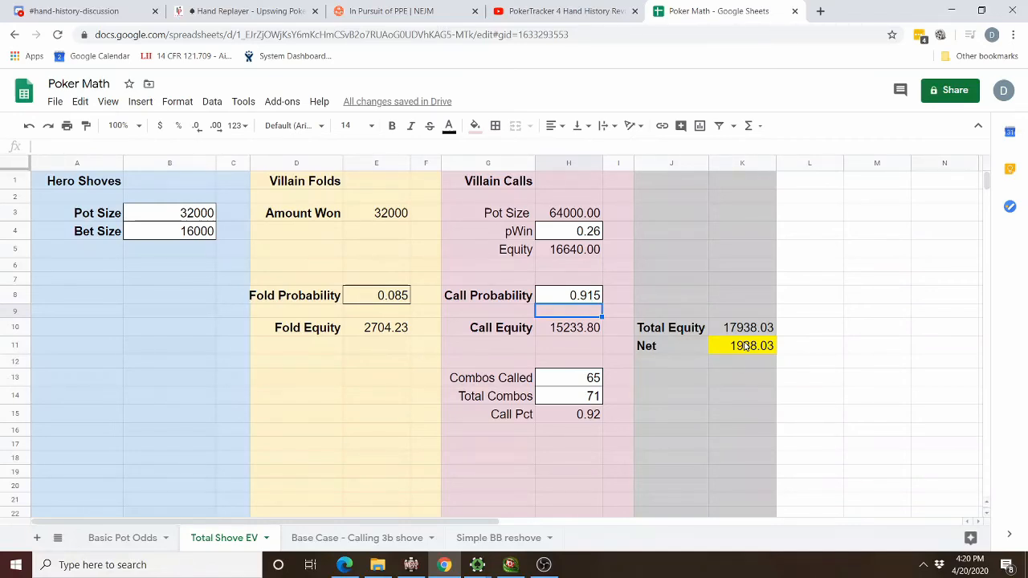
- Switch to Flopzilla and remove the pocket pairs 33 through 66 from the preflop range
click(509, 565)
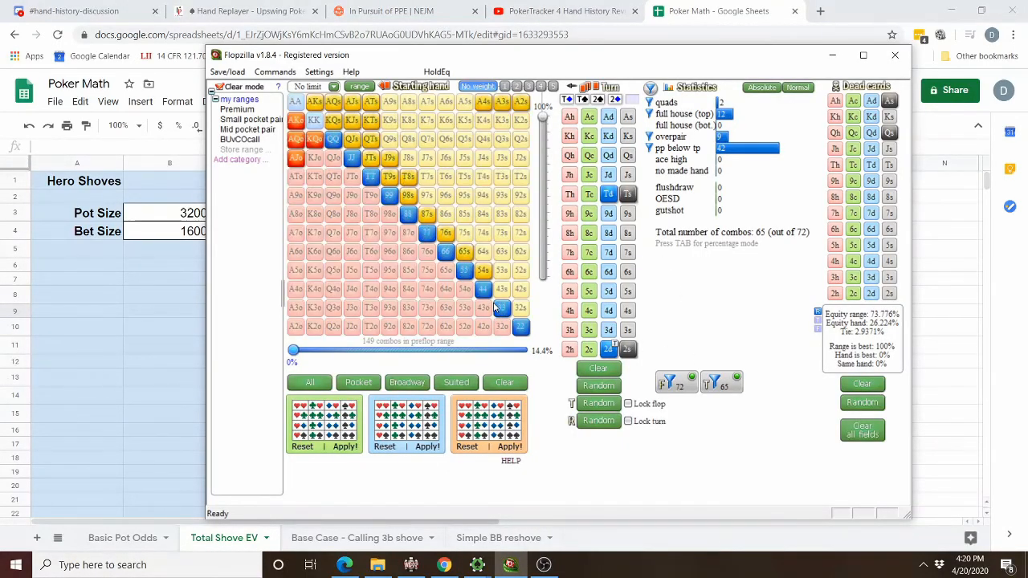
drag(500, 307, 448, 256)
click(448, 255)
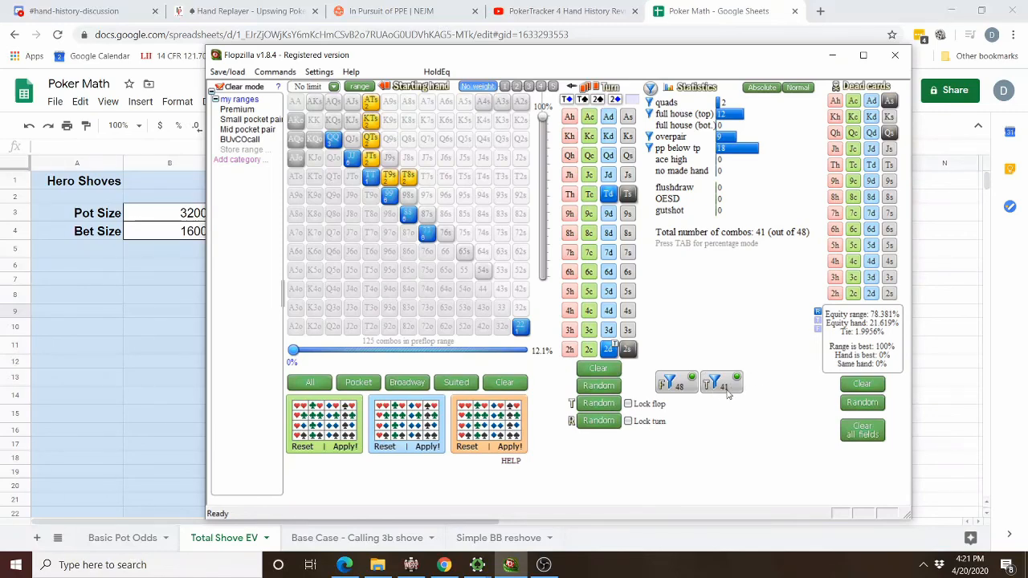
- Return to the Total Shove EV sheet and replace the pWin value with 0.22
click(922, 330)
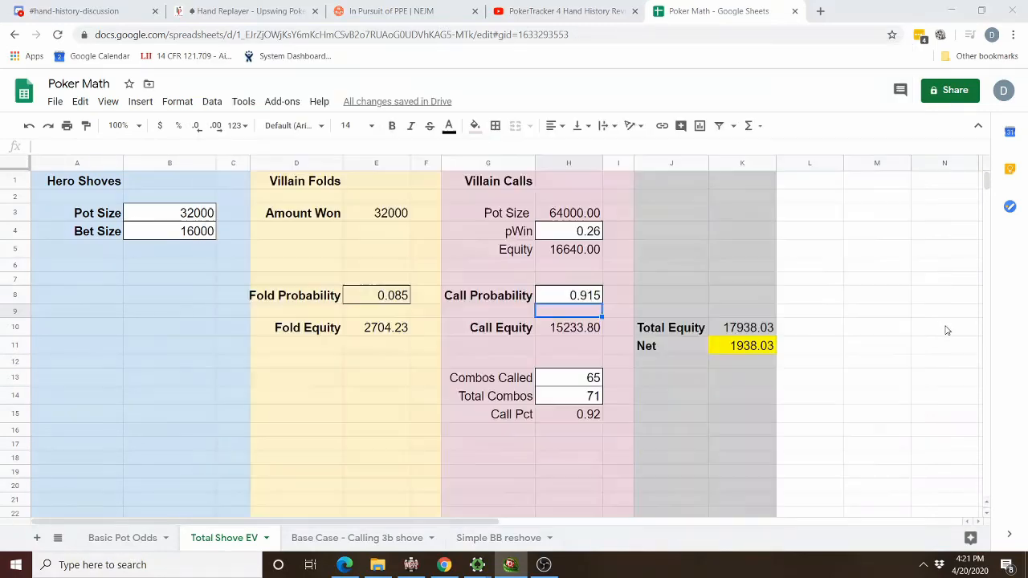
click(578, 231)
key(Delete)
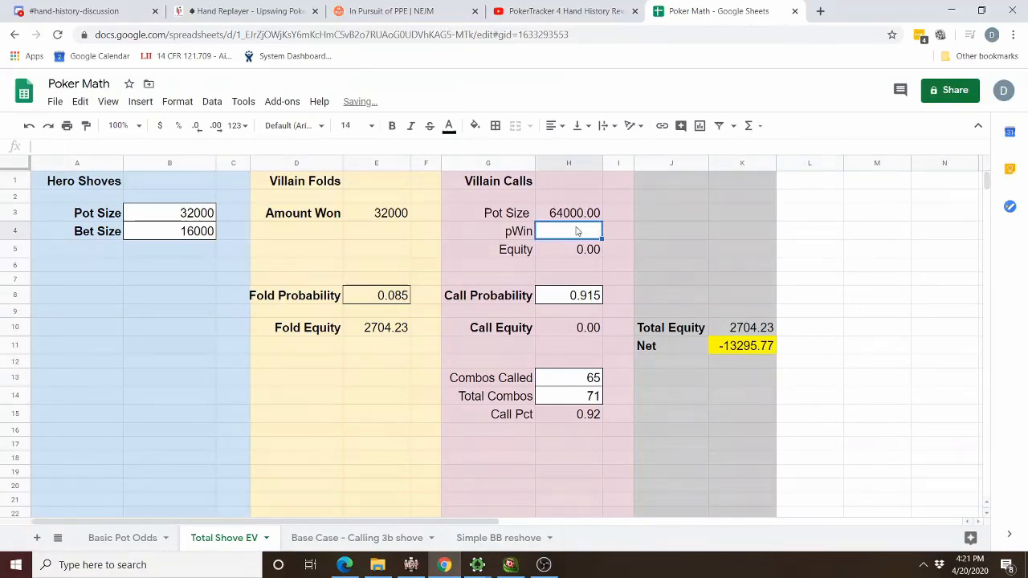
text(0.22)
key(Return)
- Set Combos Called to 46 in the Villain Calls section
key(Down)
key(Down)
key(Down)
key(Down)
key(Down)
key(Down)
key(Down)
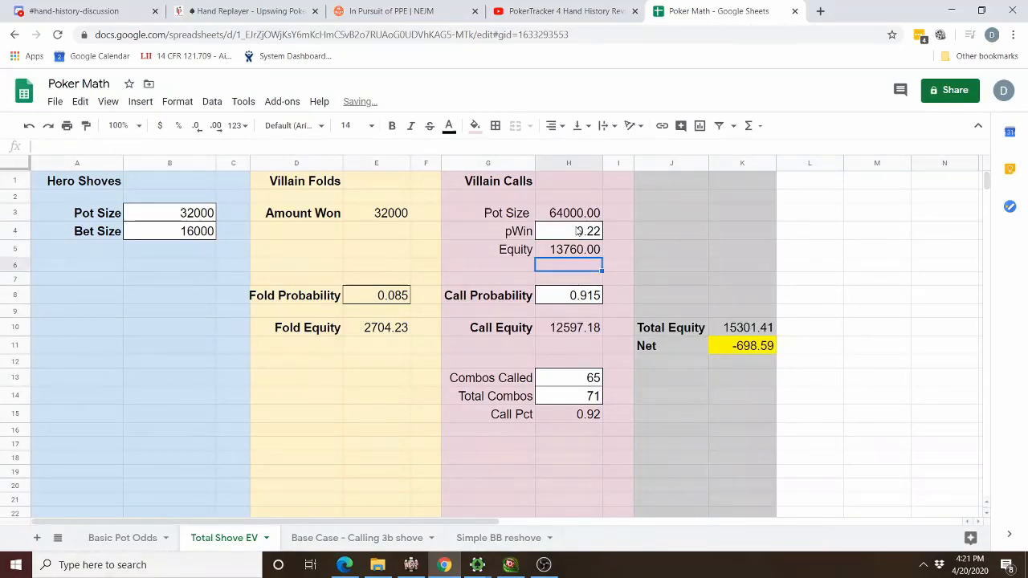
key(Down)
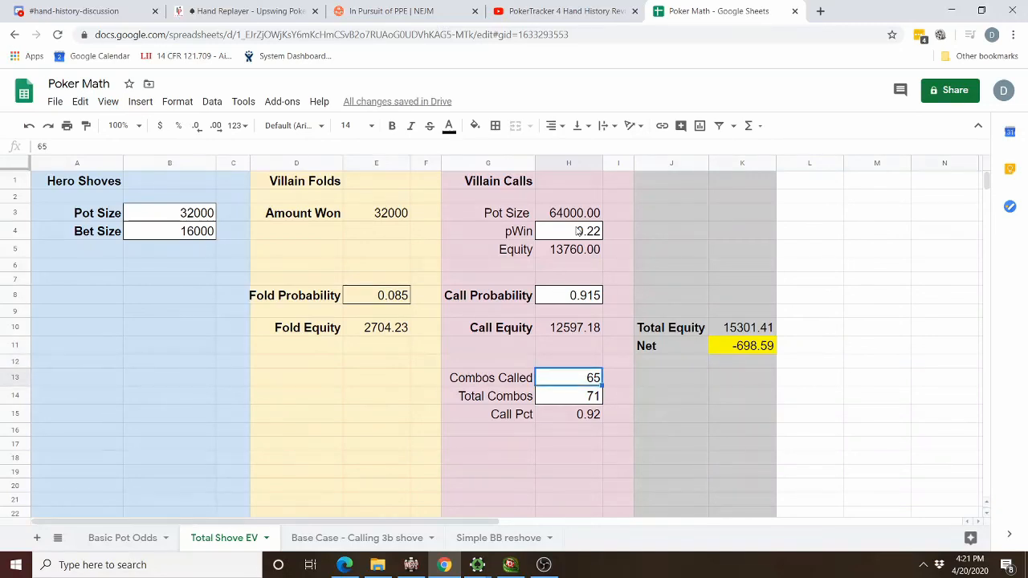
text(46)
key(Return)
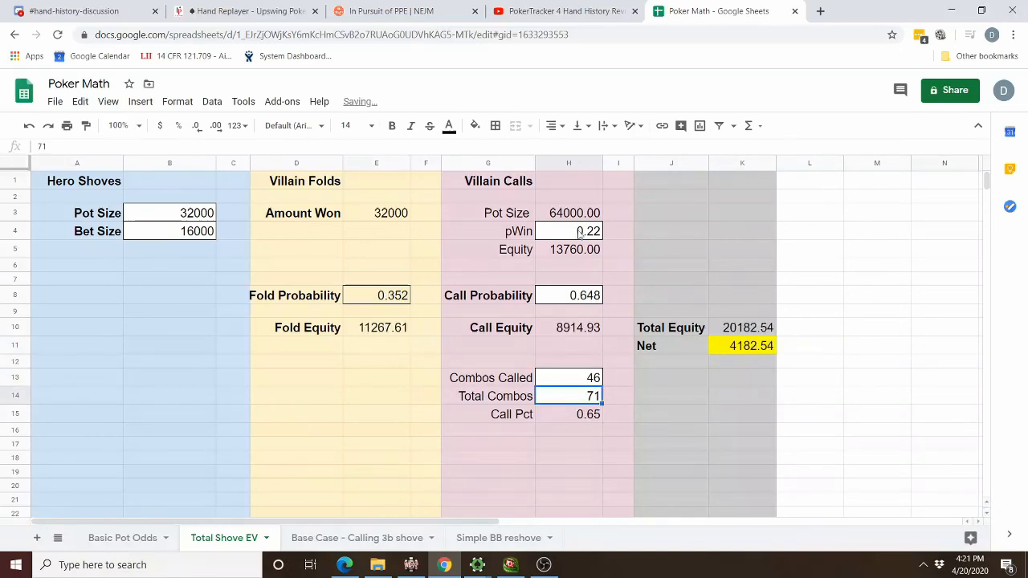